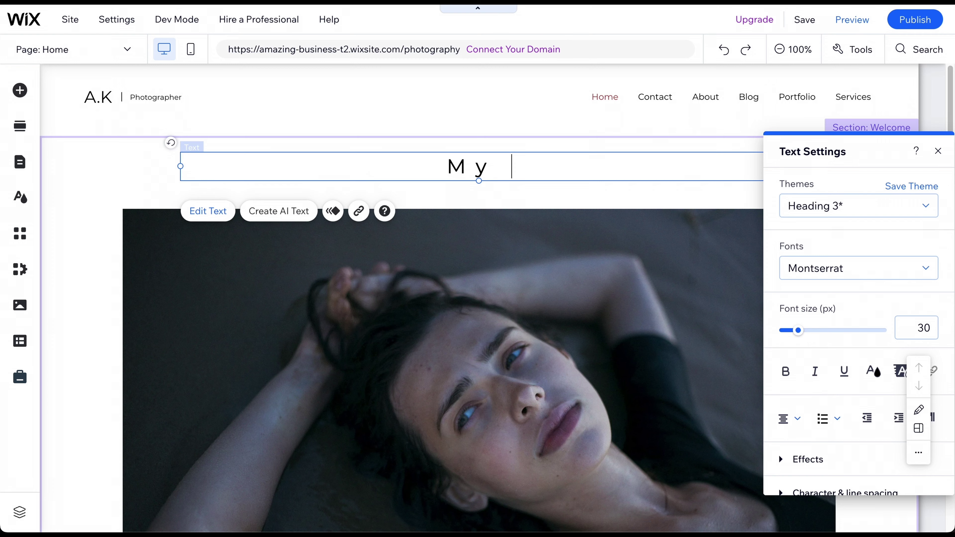
Step: Finish the welcome heading so it reads 'My photography portfolio'
type("tography p")
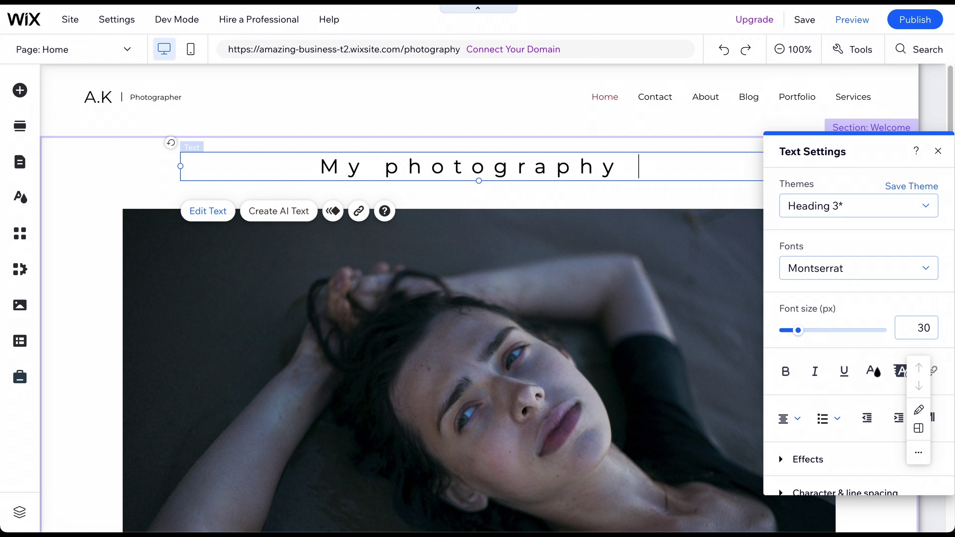
type("ortfolio")
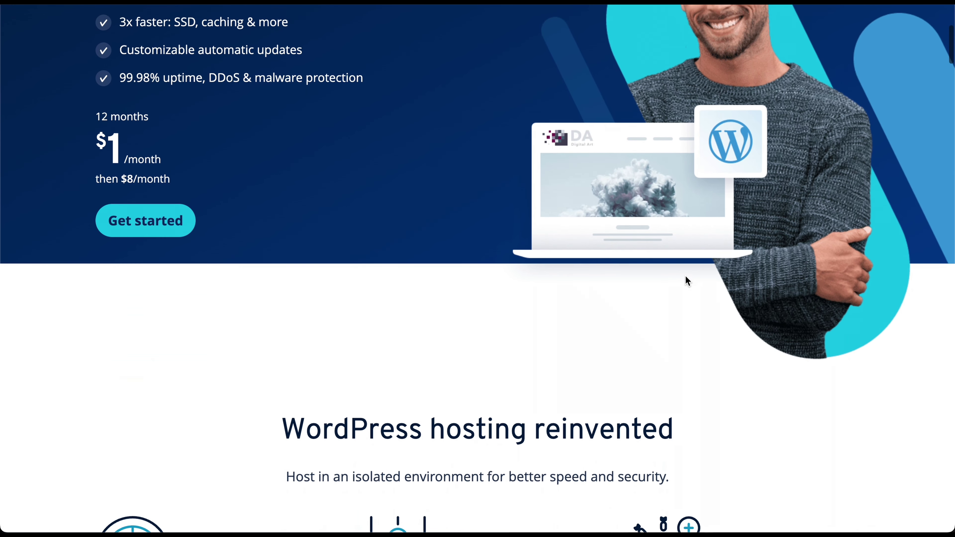
Step: Scroll through the IONOS WordPress hosting page and Shopify's homepage down to its merchant statistics
scroll(686, 281, "down", 6)
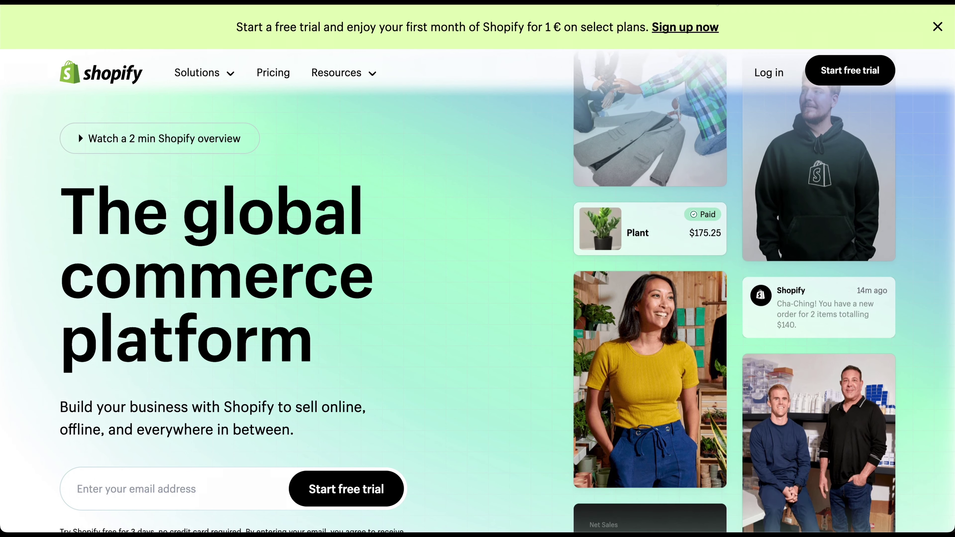
scroll(485, 158, "down", 6)
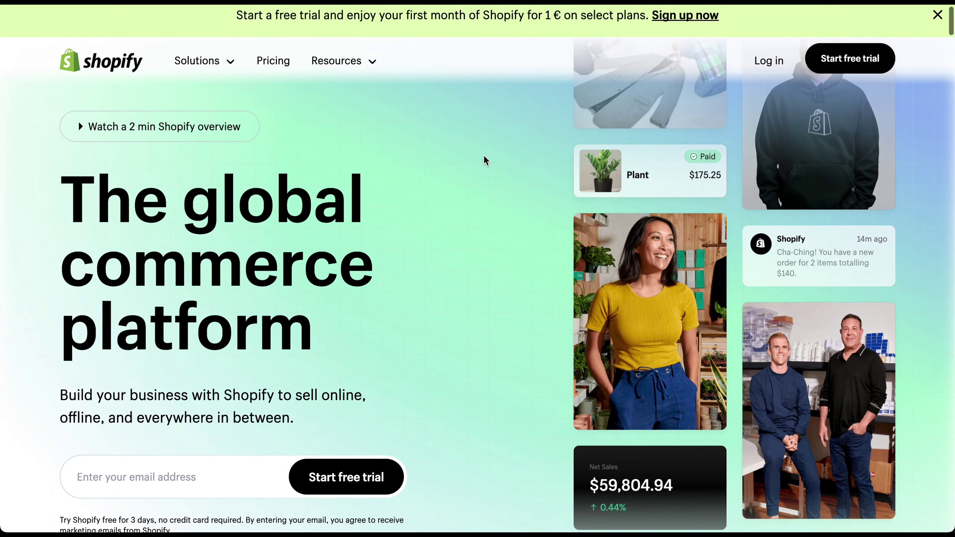
scroll(484, 151, "down", 10)
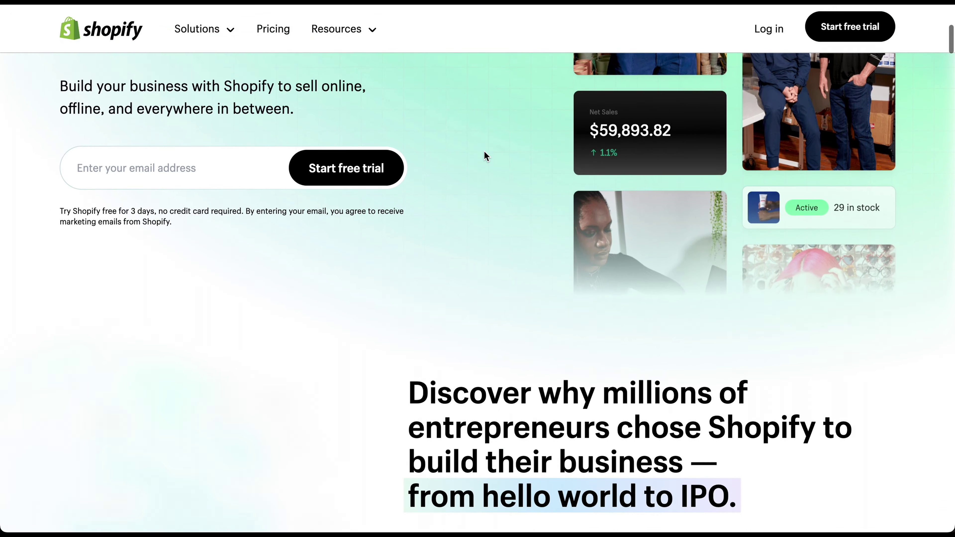
scroll(485, 151, "down", 6)
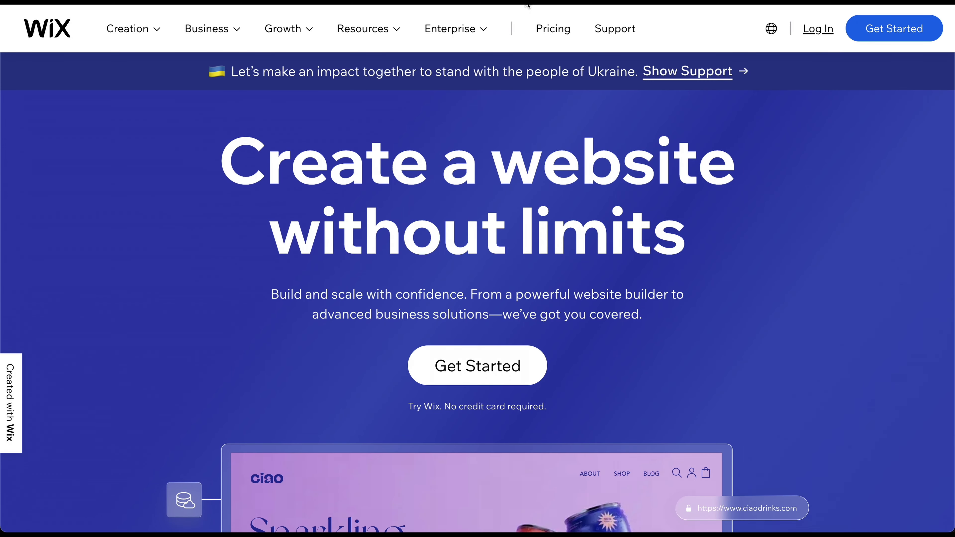
Step: Browse the Wix homepage and Photography Portfolio templates, ending on an architecture portfolio example
scroll(495, 94, "down", 2)
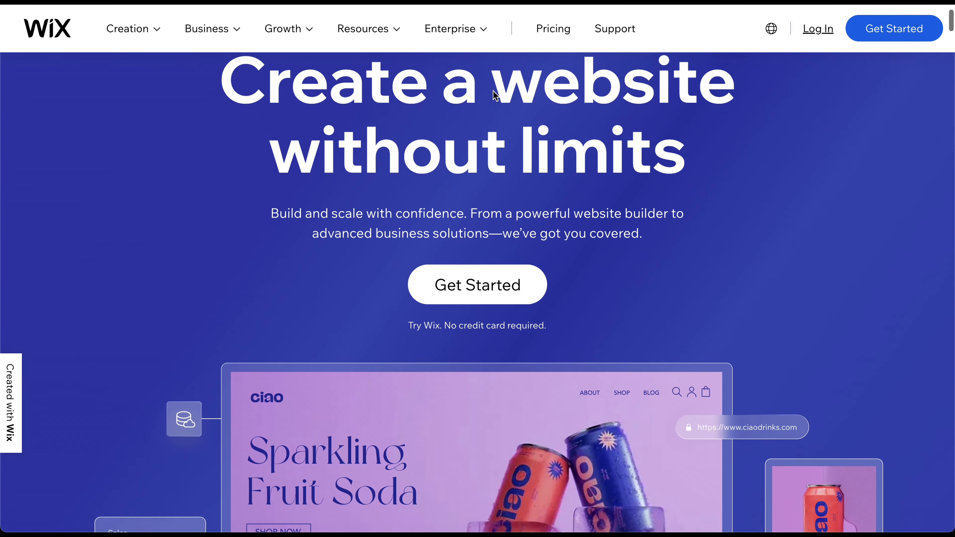
scroll(494, 93, "down", 4)
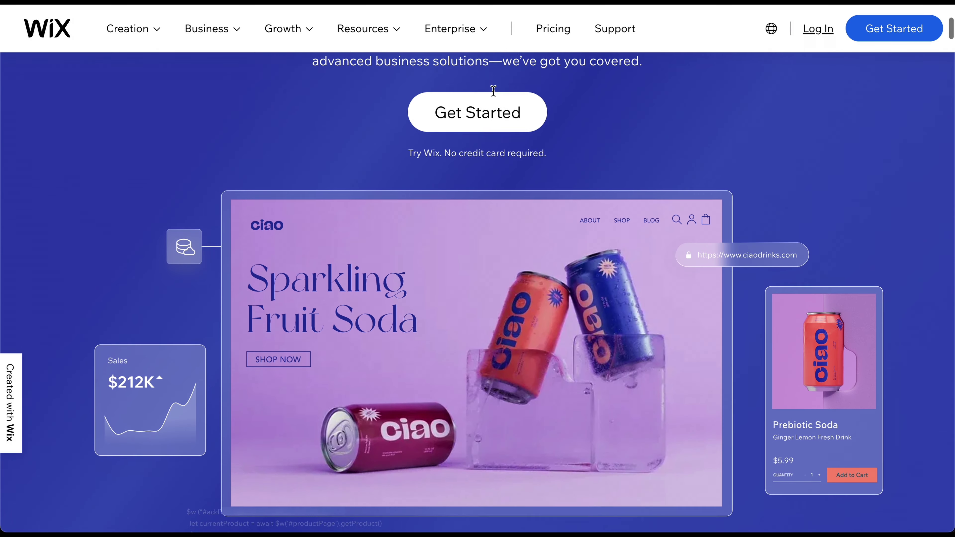
scroll(494, 91, "down", 10)
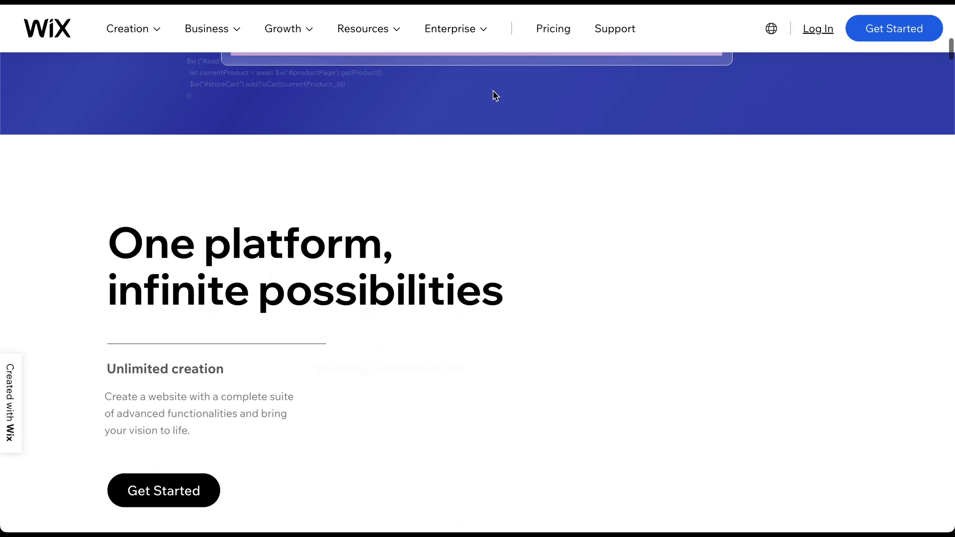
scroll(496, 96, "down", 9)
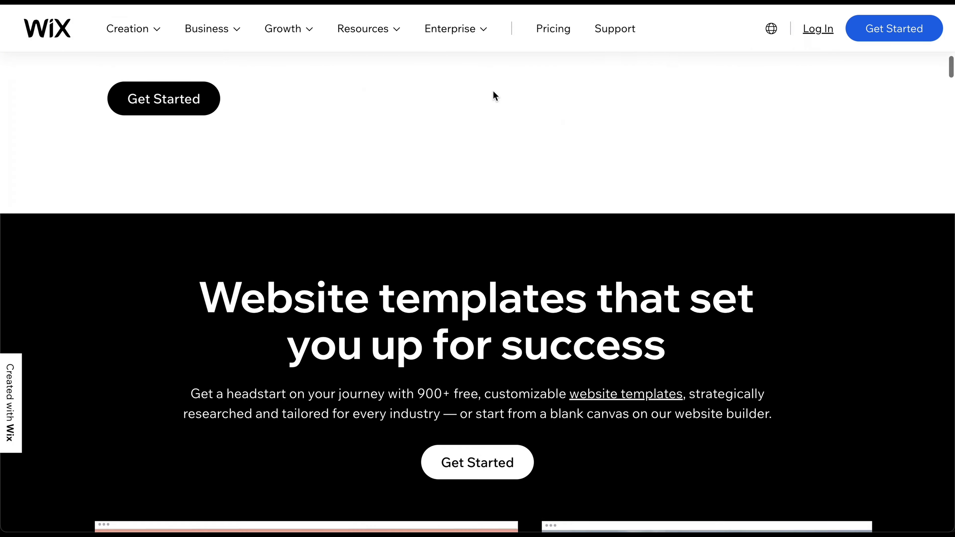
scroll(494, 92, "down", 12)
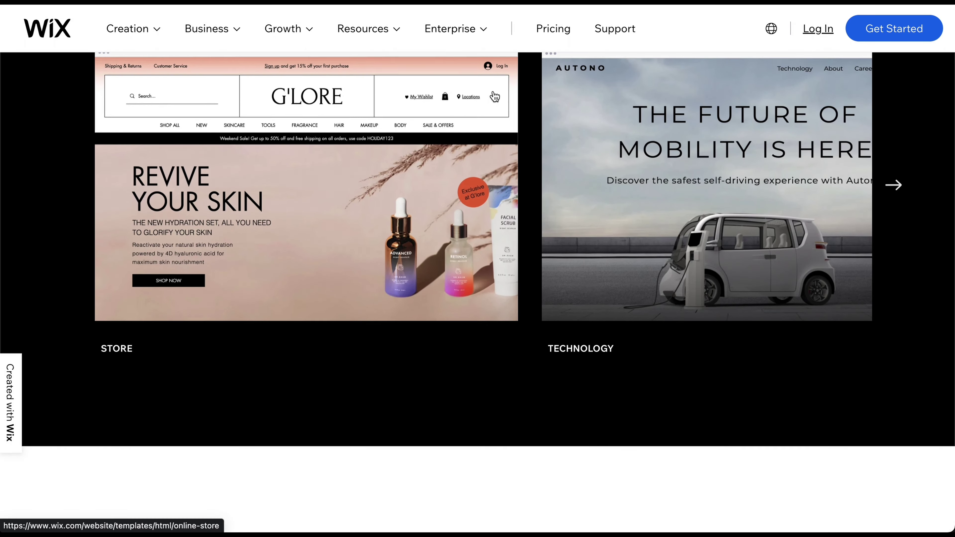
scroll(495, 96, "down", 14)
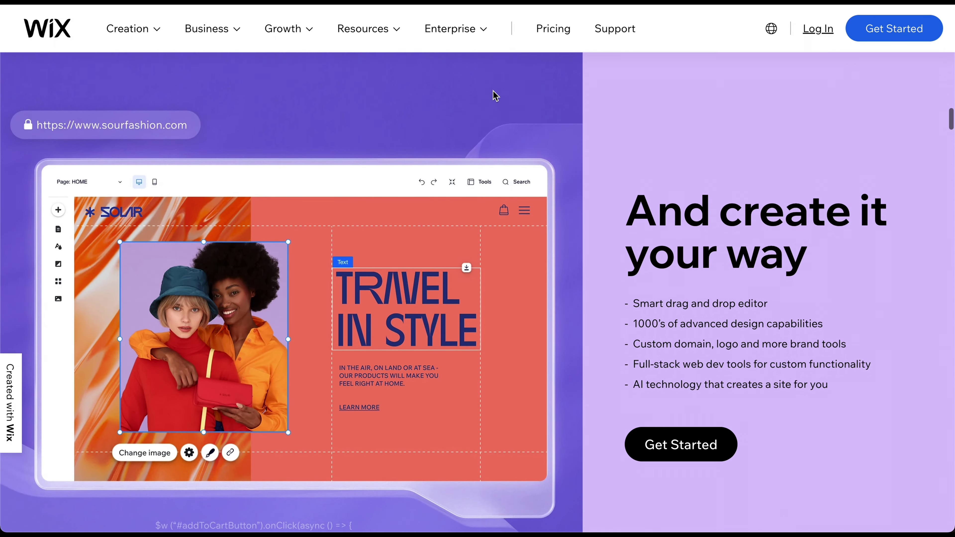
scroll(496, 96, "down", 8)
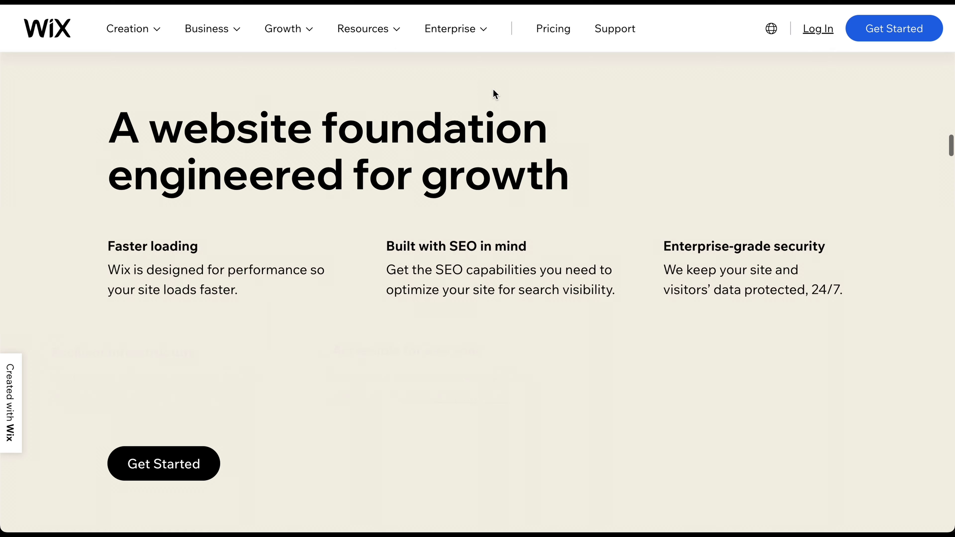
scroll(495, 91, "down", 4)
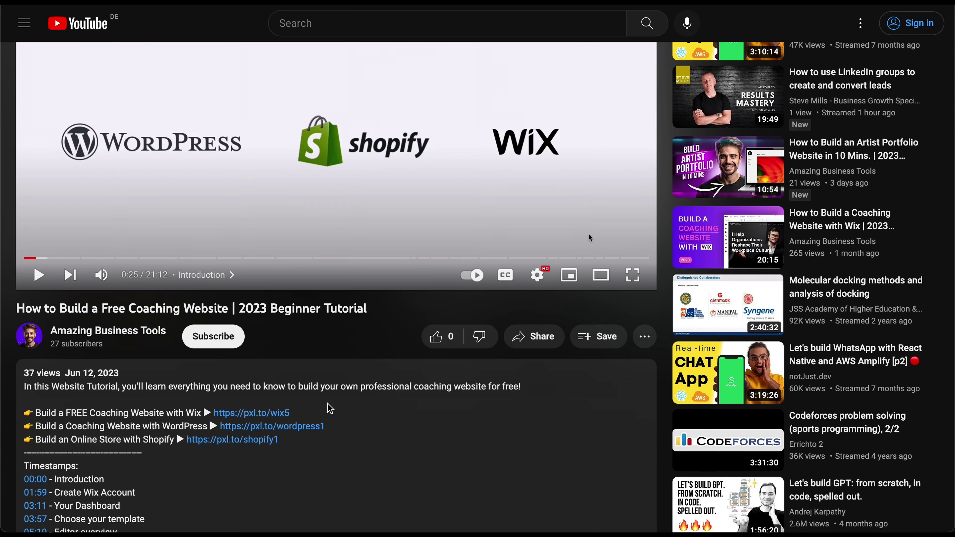
scroll(326, 405, "down", 1)
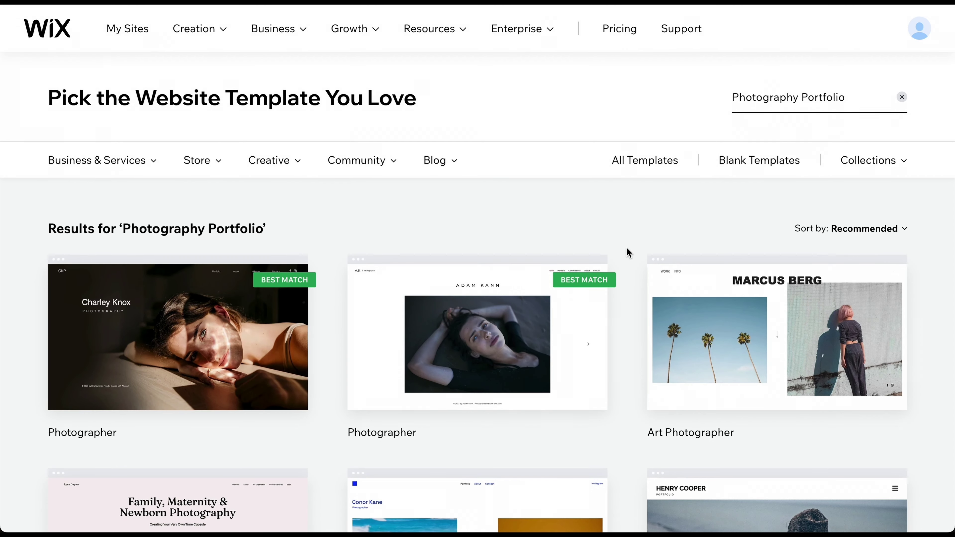
scroll(627, 247, "down", 4)
scroll(627, 248, "down", 1)
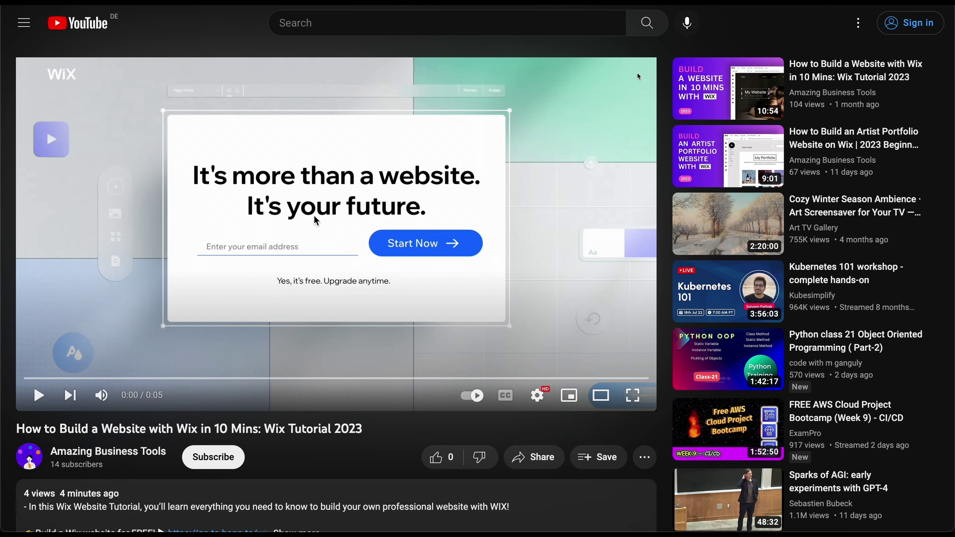
Step: Scroll down the tutorial's watch page to the Wix link in the description
scroll(637, 77, "down", 3)
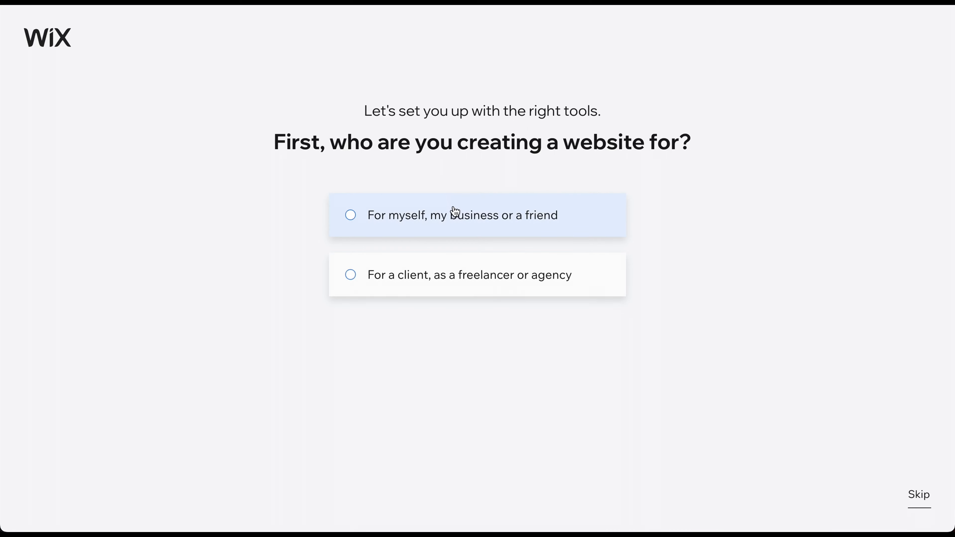
Step: Choose a personal website of type Photography Portfolio
left_click(474, 217)
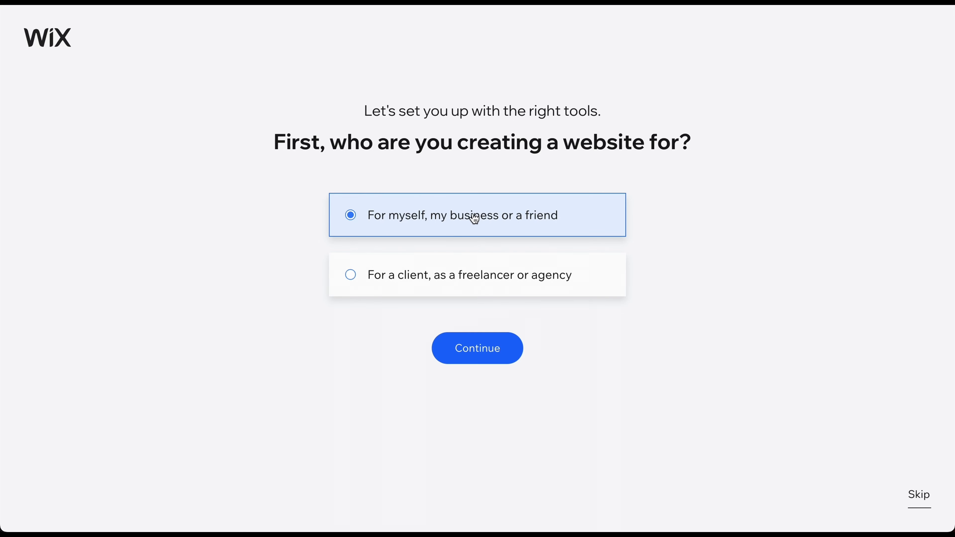
left_click(476, 353)
type("Pho")
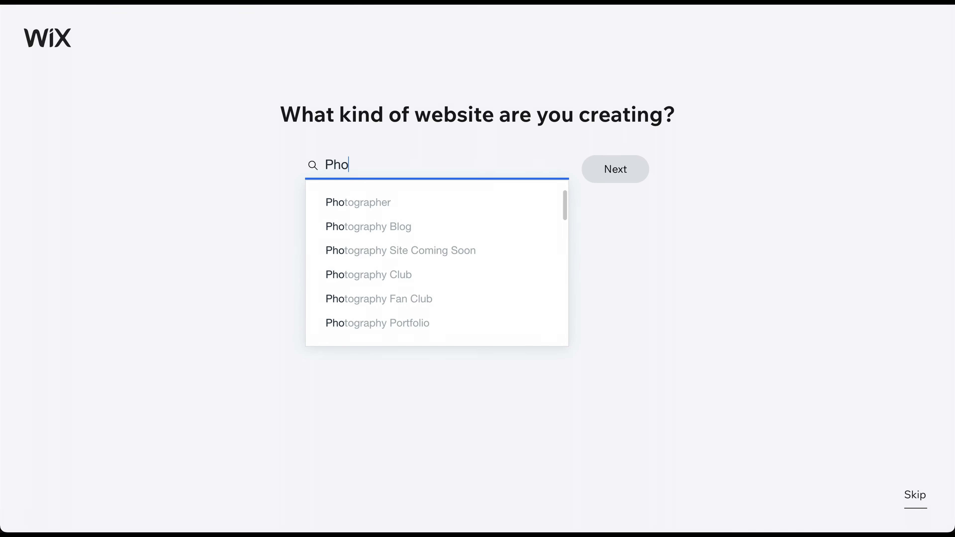
left_click(385, 324)
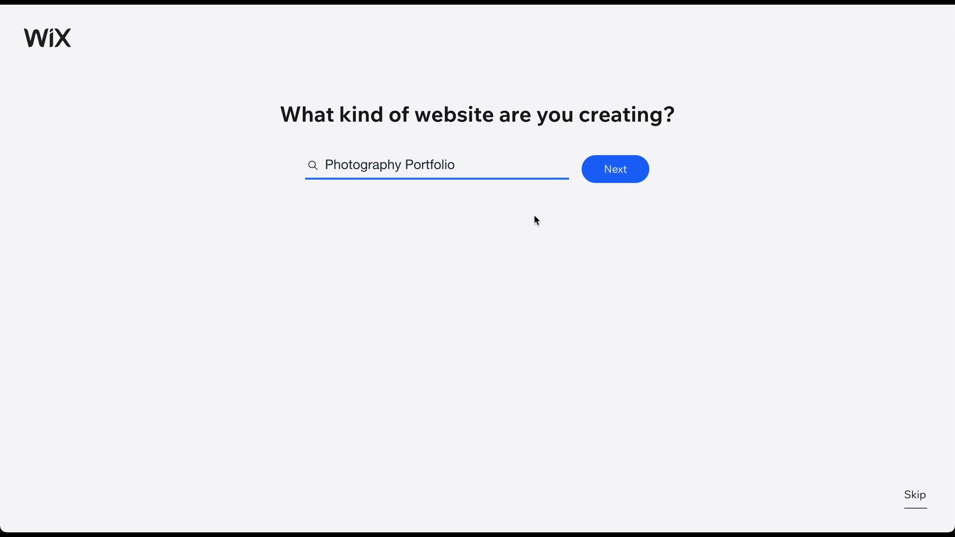
left_click(613, 181)
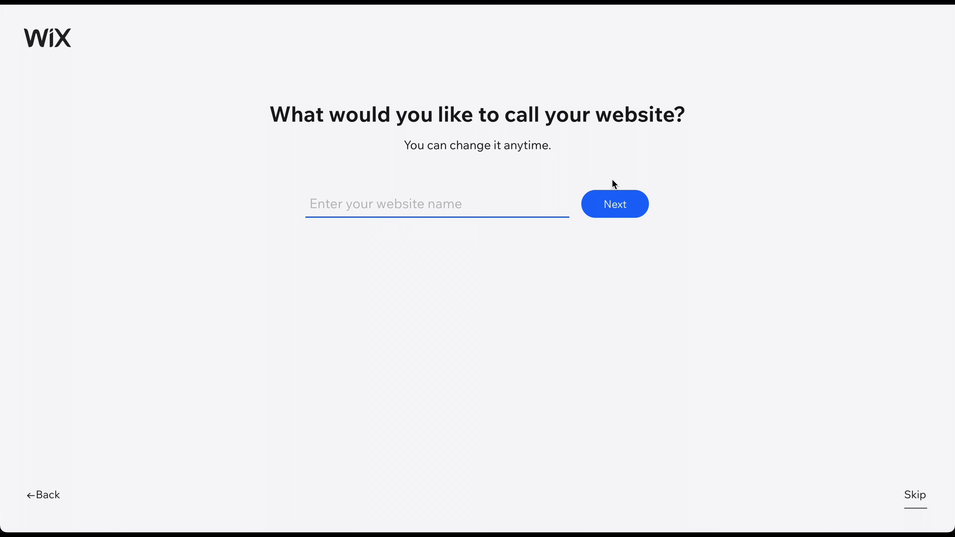
Step: Name the site with the owner's full name and go to the new dashboard
type("David Anderson")
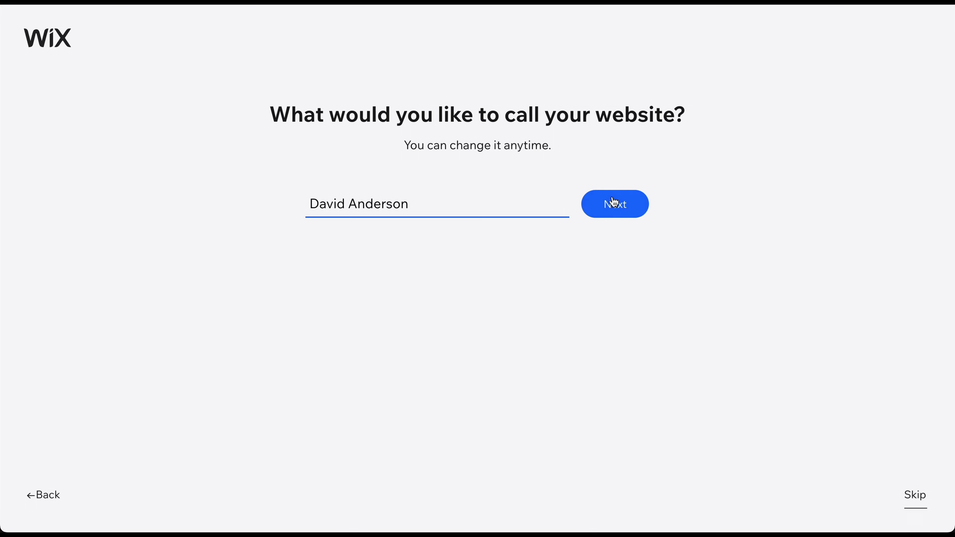
left_click(614, 203)
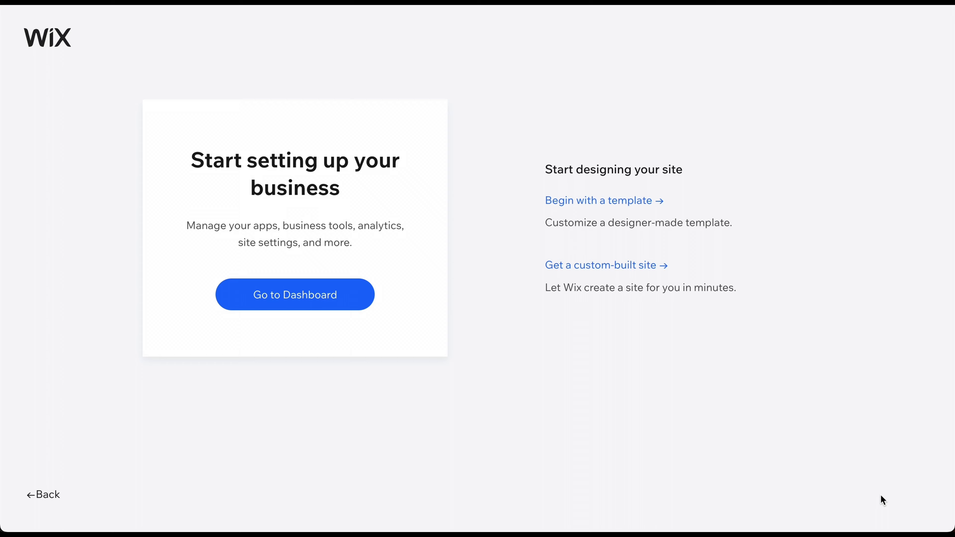
left_click(277, 295)
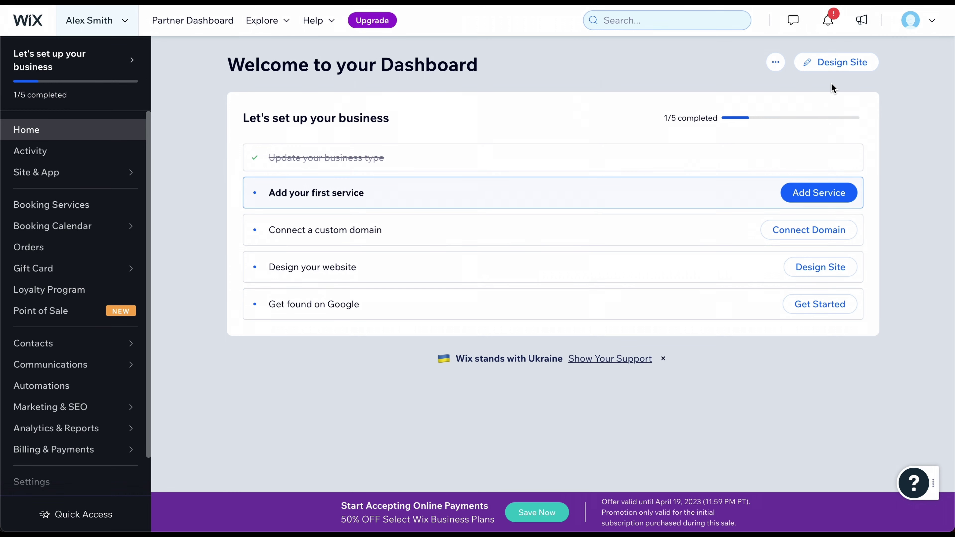
Step: Start designing the website from the dashboard's Design Site button
left_click(834, 70)
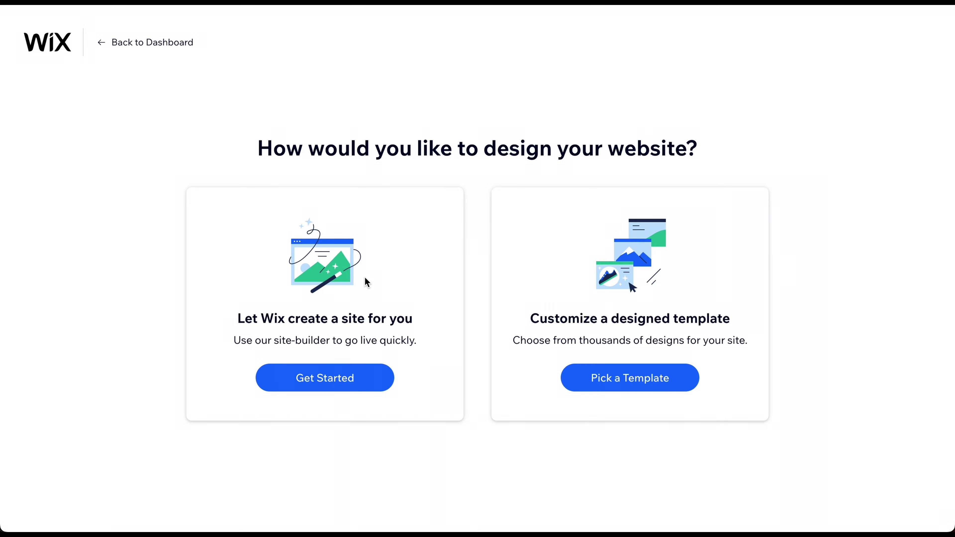
Step: Choose to customize a designed template and browse the template gallery
left_click(632, 380)
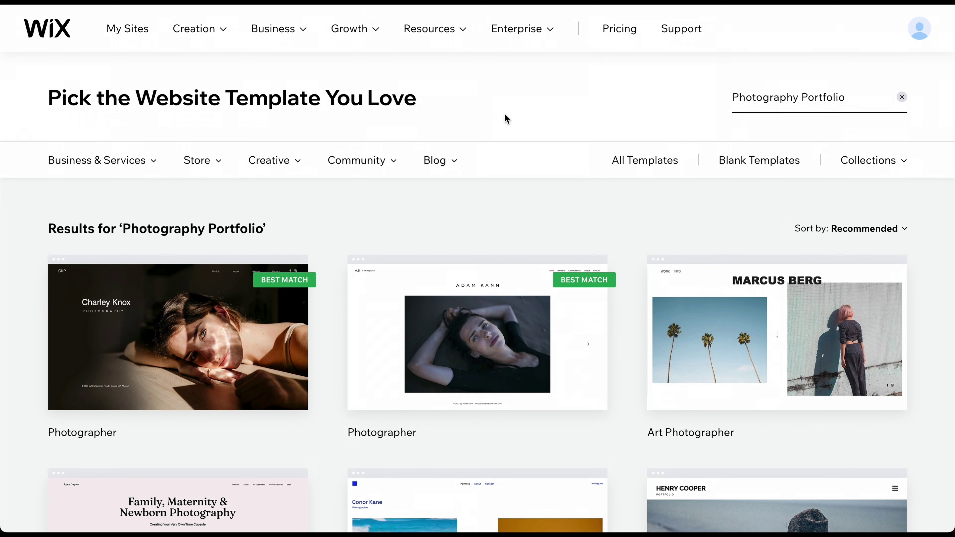
scroll(627, 248, "down", 4)
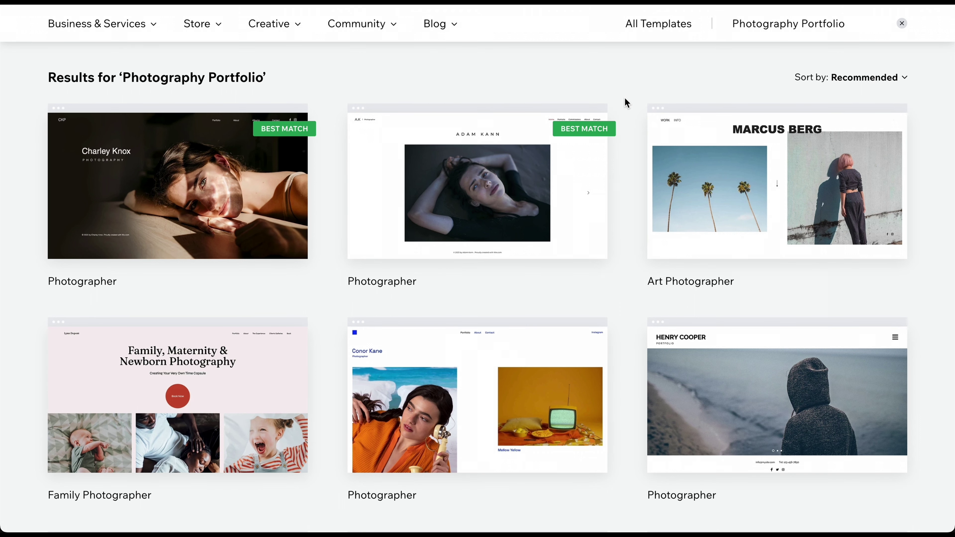
scroll(626, 102, "down", 10)
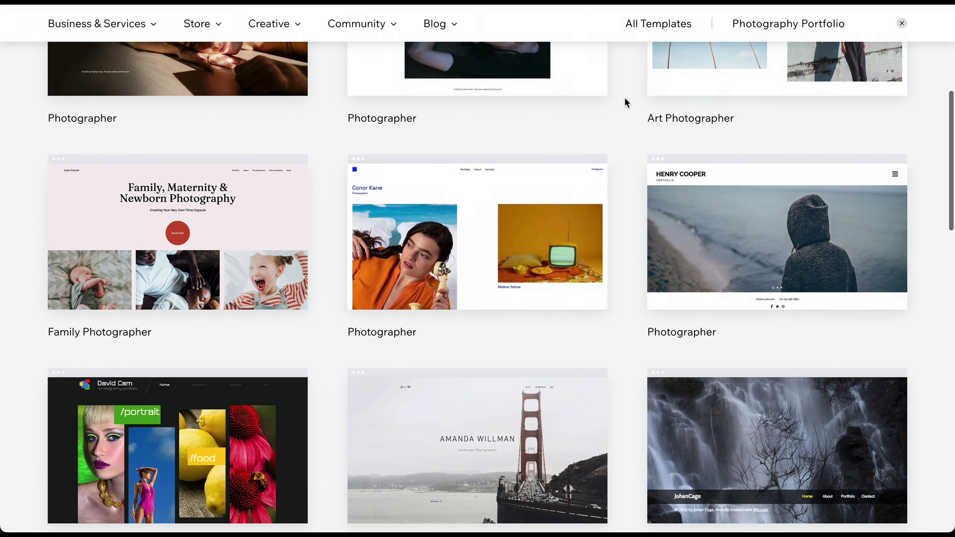
scroll(626, 103, "down", 7)
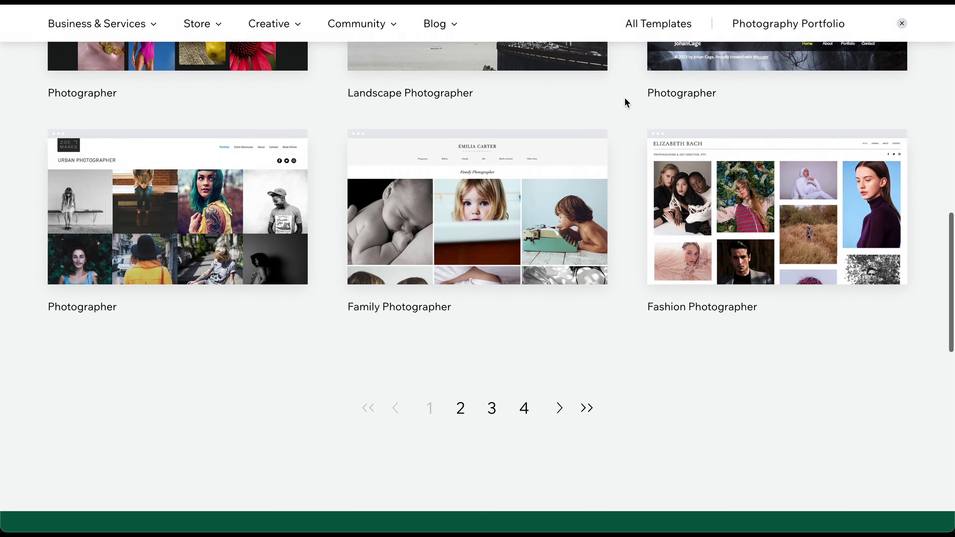
scroll(626, 102, "up", 20)
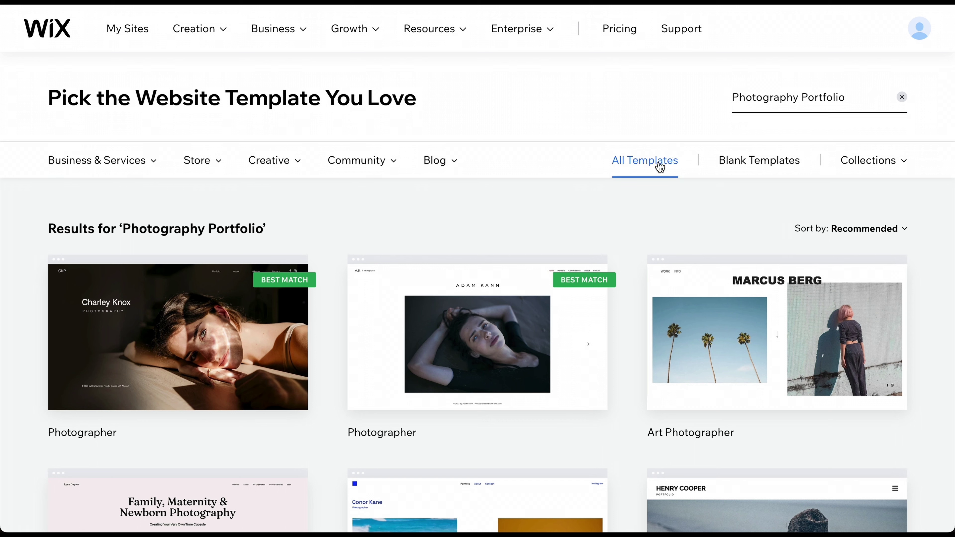
Step: Search all templates for 'Photography Portfolio' and pick out the Adam Kann Photographer template
left_click(771, 108)
key("ctrl+c")
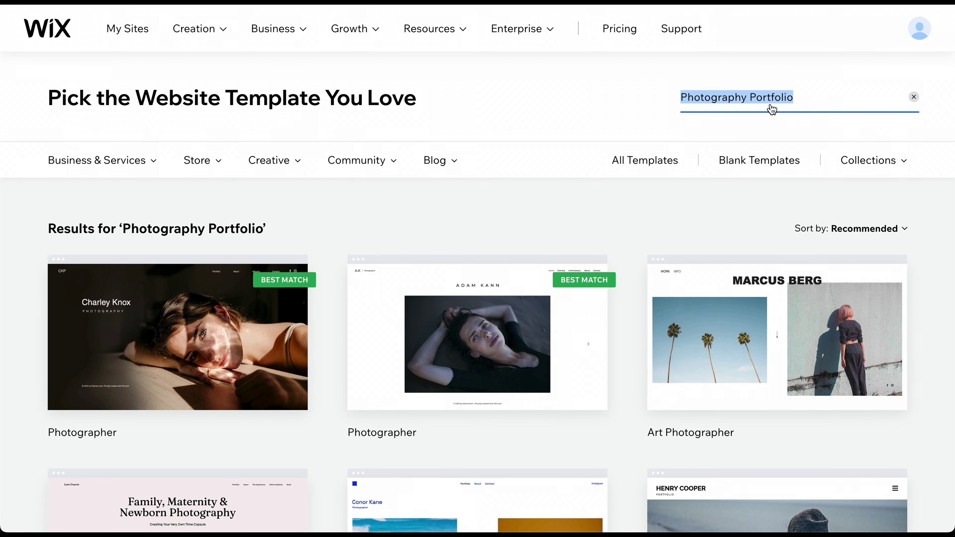
key("BackSpace")
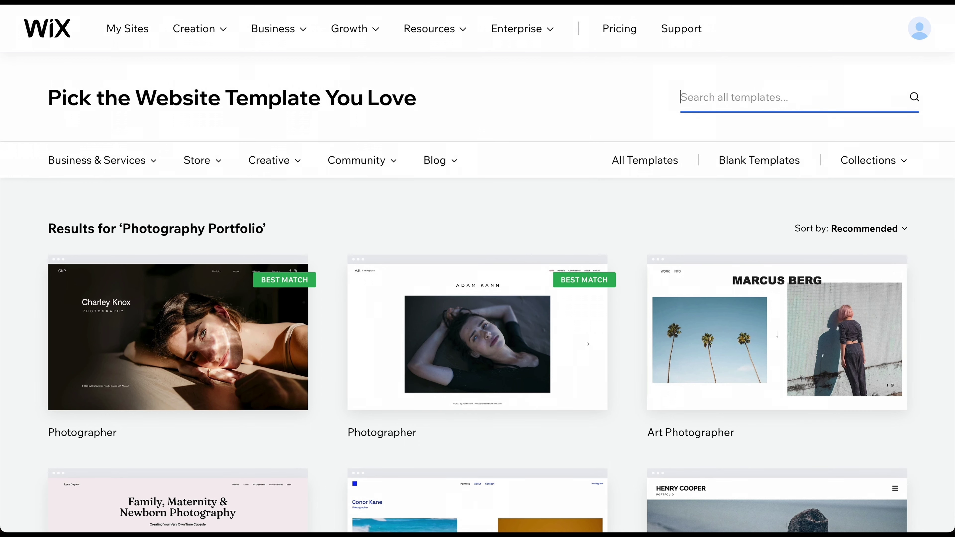
left_click(634, 160)
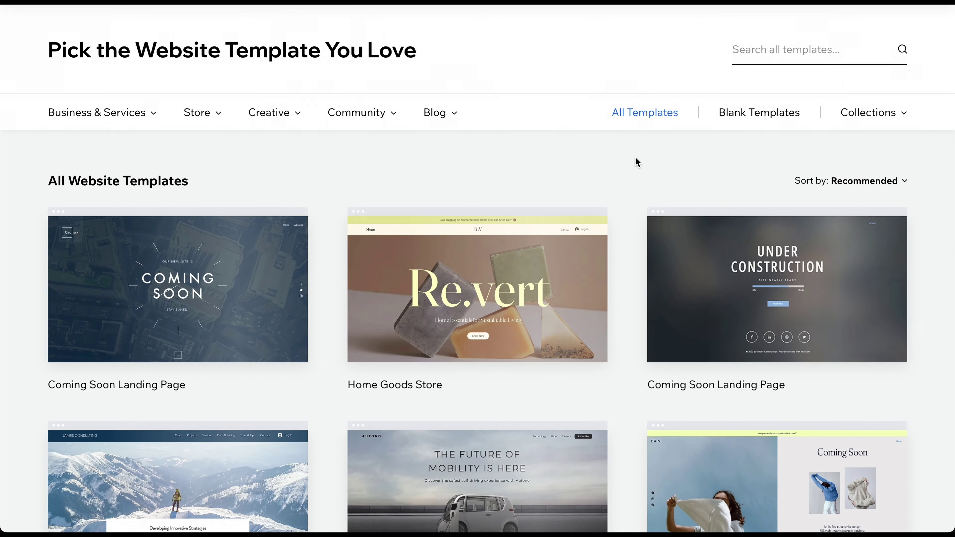
left_click(726, 54)
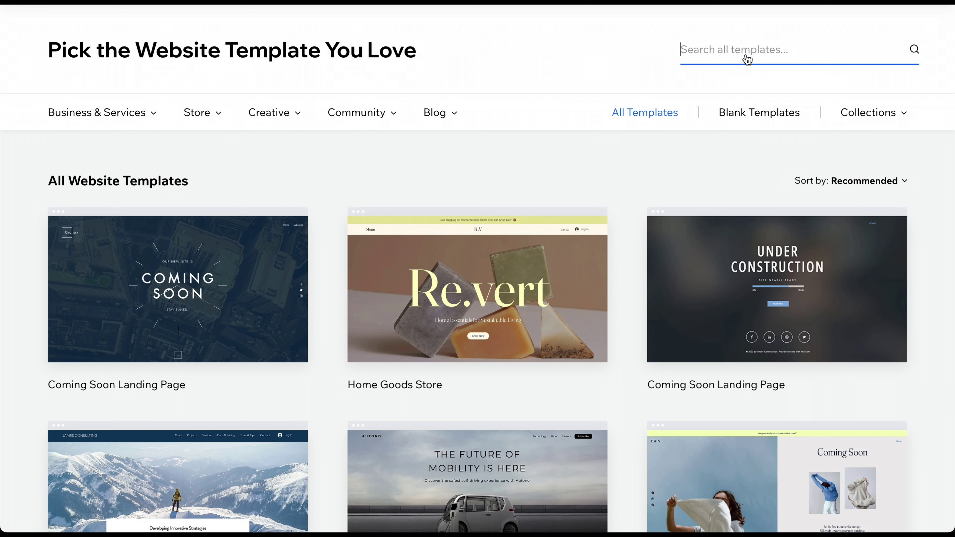
key("ctrl+v")
key("Return")
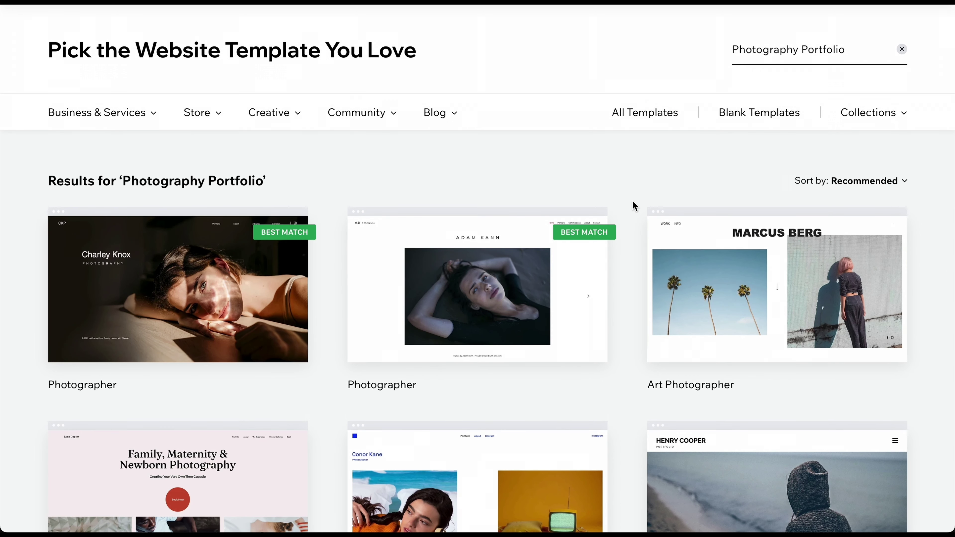
scroll(634, 205, "down", 3)
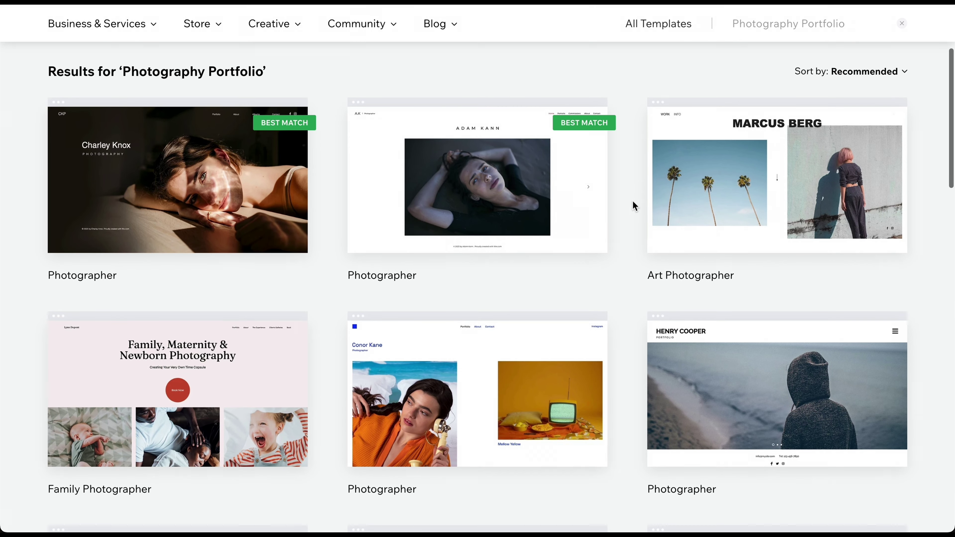
scroll(635, 205, "down", 1)
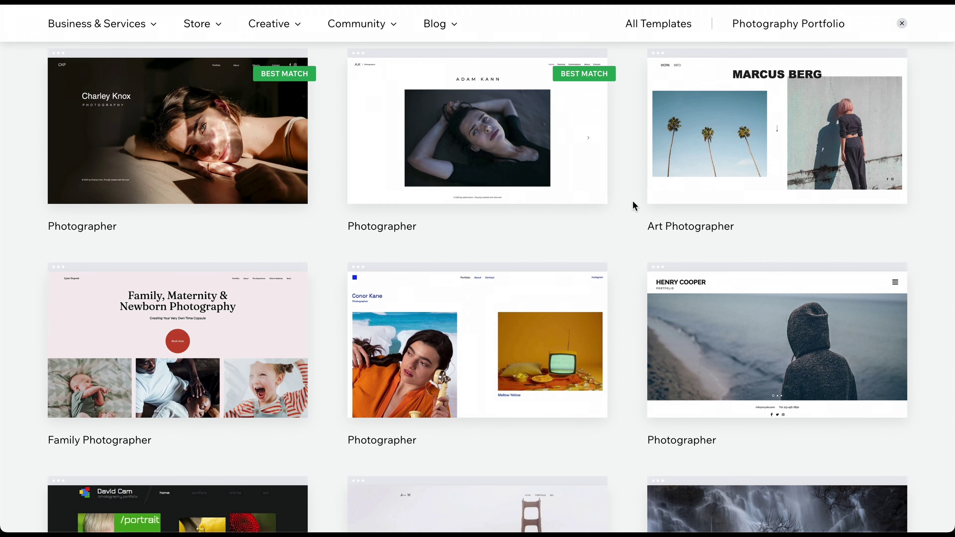
mouse_move(568, 141)
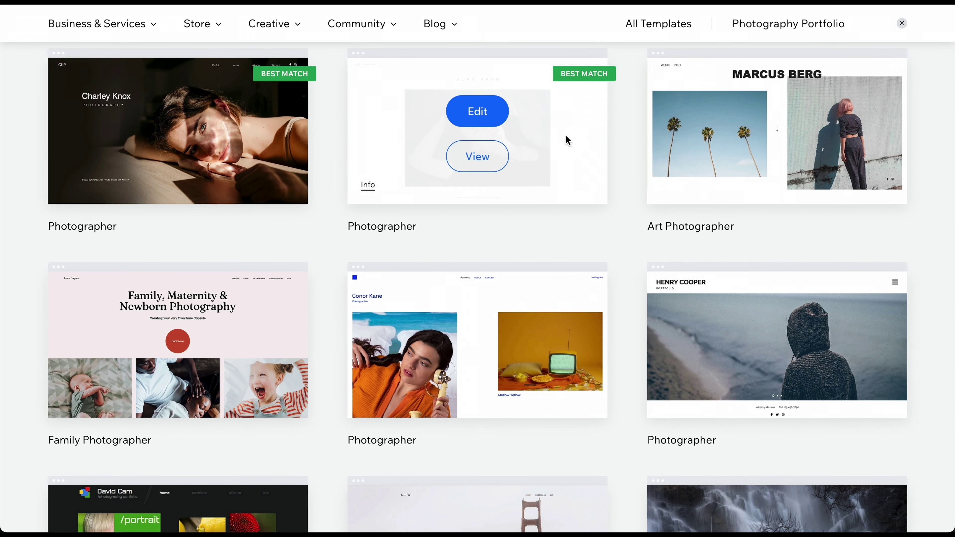
left_click(494, 159)
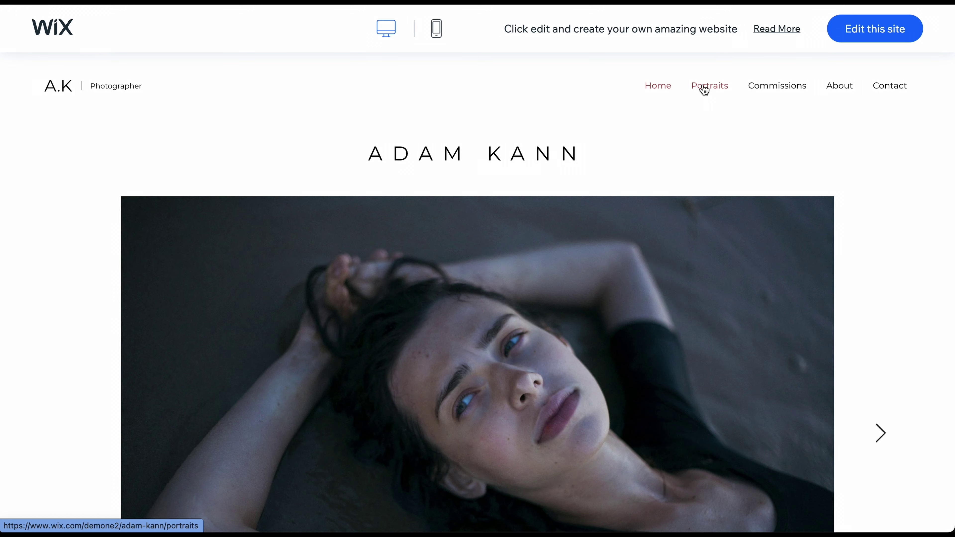
left_click(704, 90)
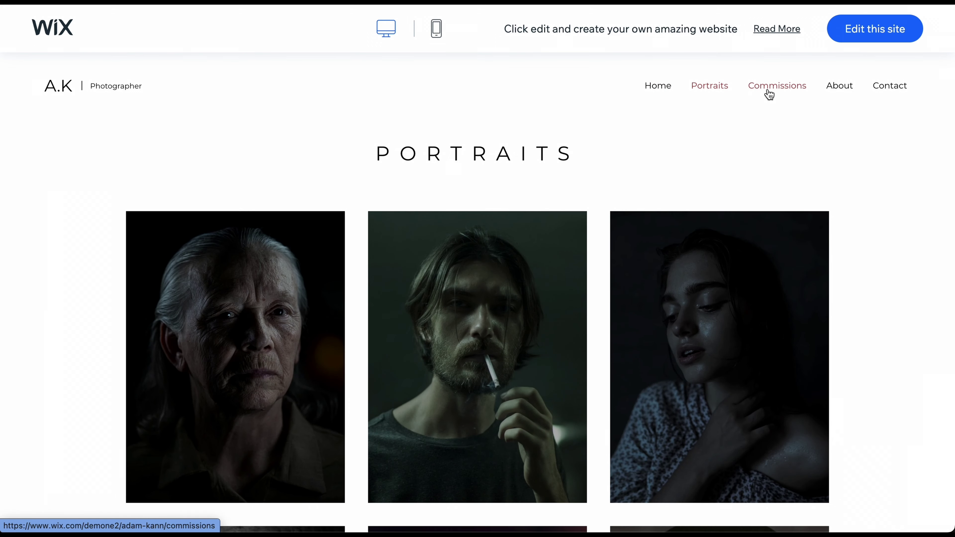
left_click(768, 90)
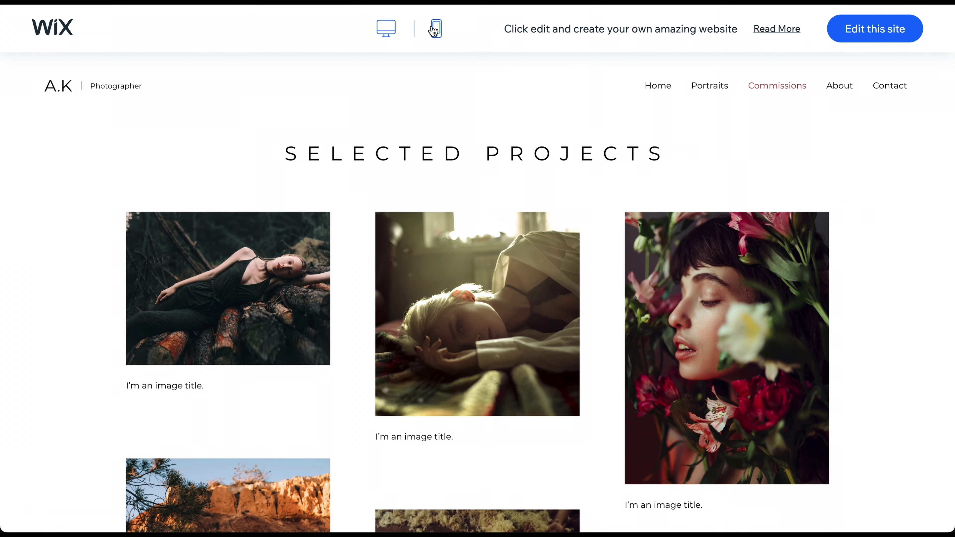
left_click(435, 30)
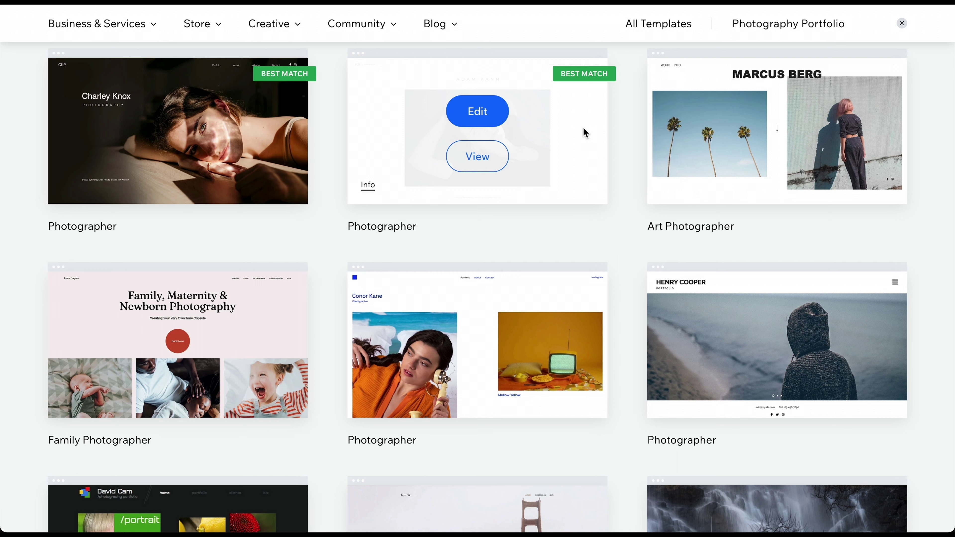
Step: Load the Adam Kann template into the editor and select About page elements
left_click(466, 113)
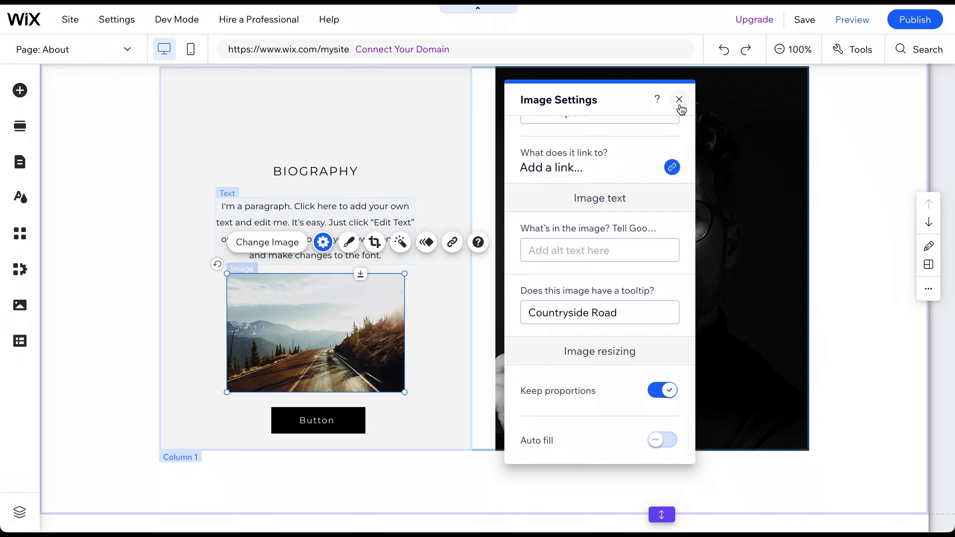
left_click(679, 99)
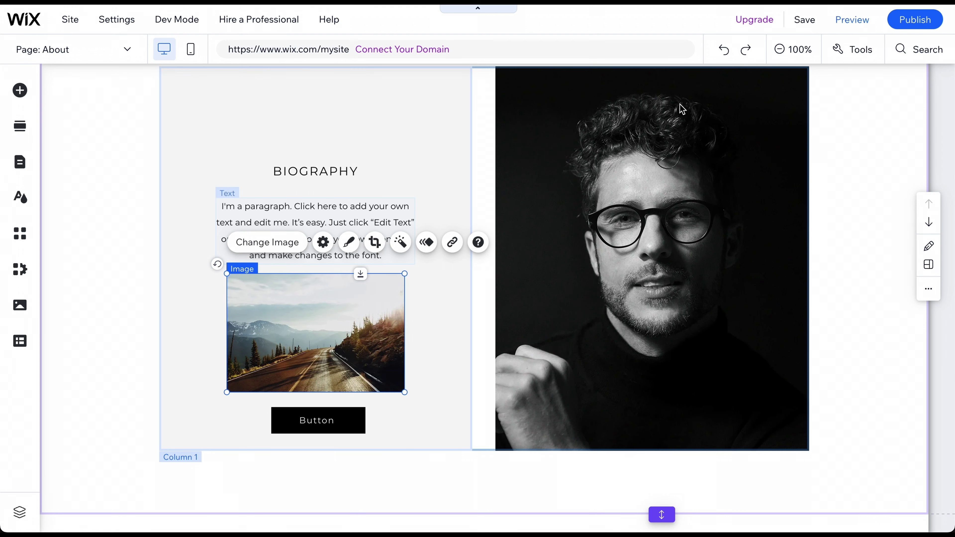
left_click(458, 141)
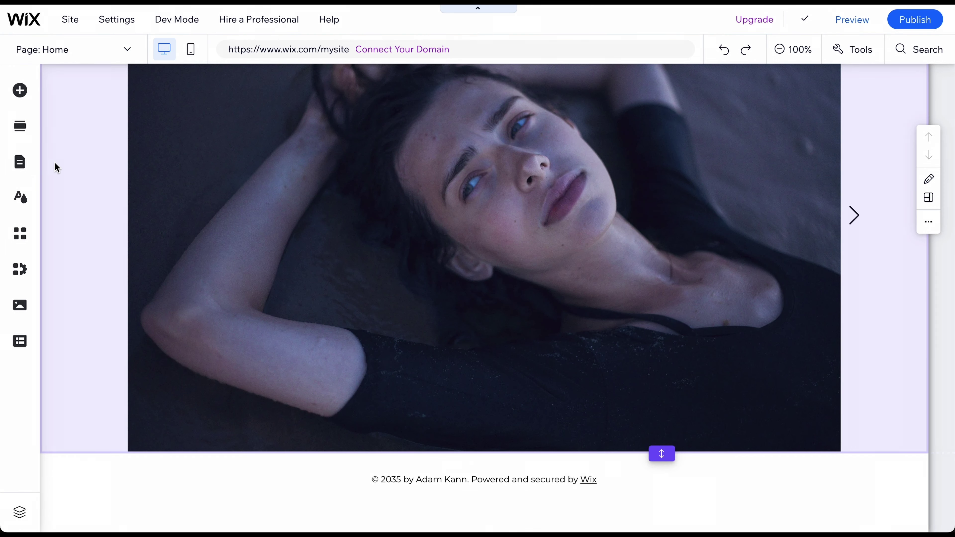
Step: Add a Wix Blog to the site's pages
left_click(19, 162)
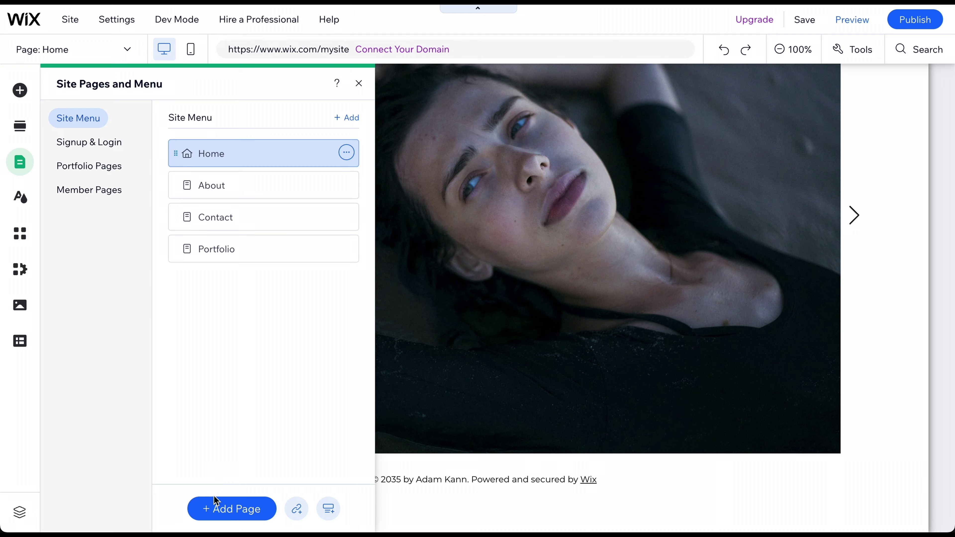
left_click(217, 506)
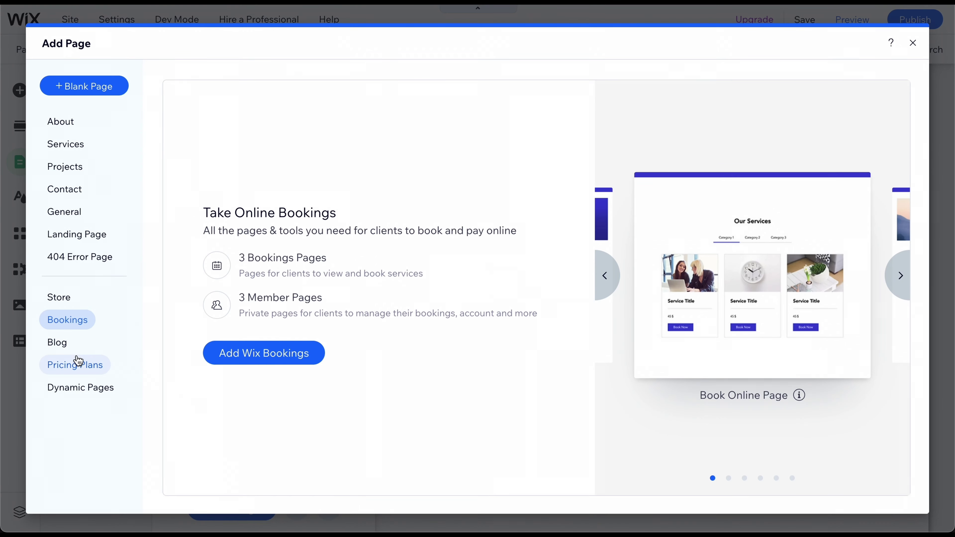
left_click(72, 340)
left_click(249, 367)
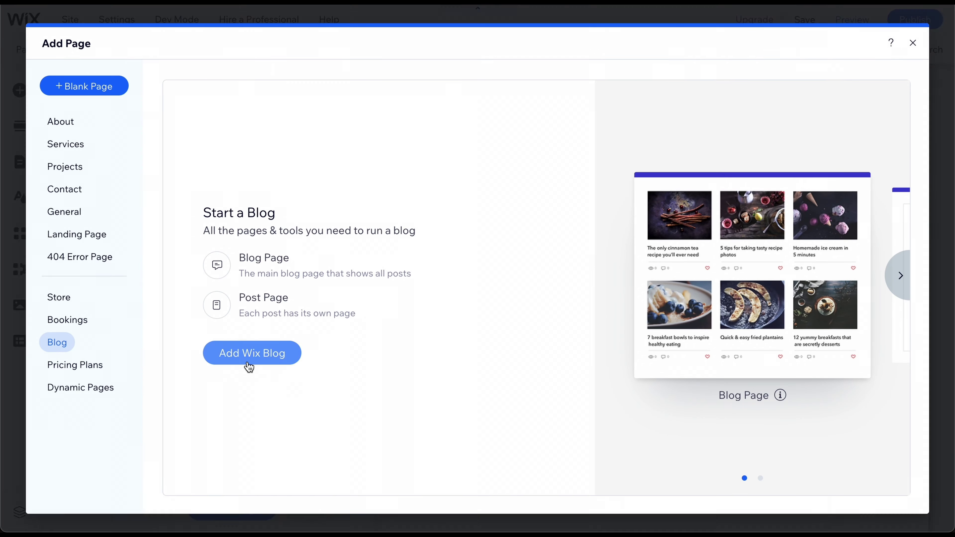
Step: Add a Services page using the Overlapping layout
left_click(240, 512)
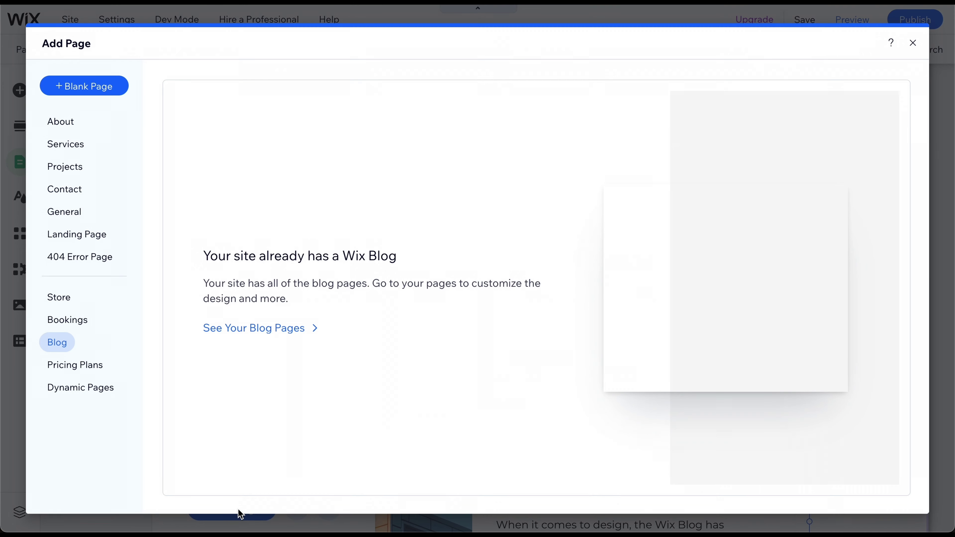
left_click(78, 145)
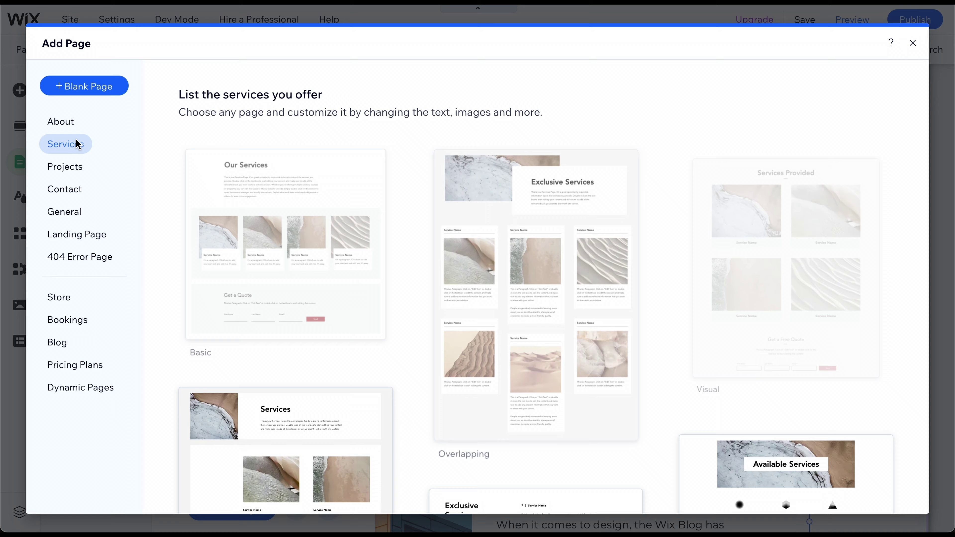
scroll(318, 258, "down", 10)
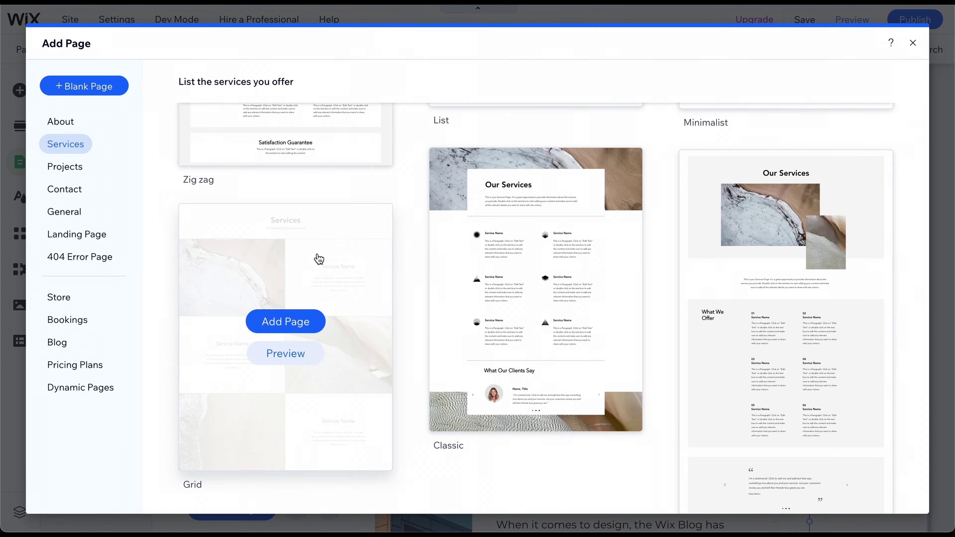
scroll(317, 260, "up", 8)
scroll(341, 266, "up", 3)
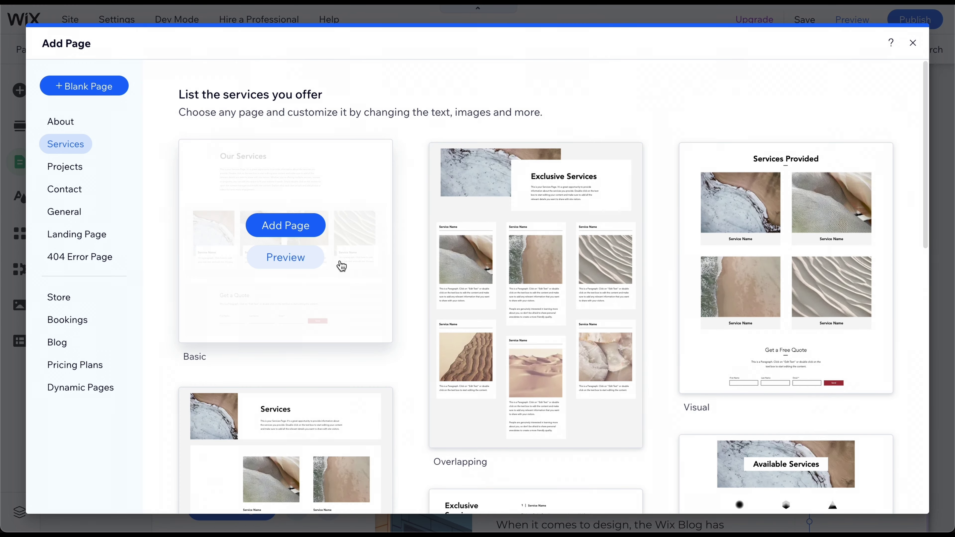
left_click(523, 277)
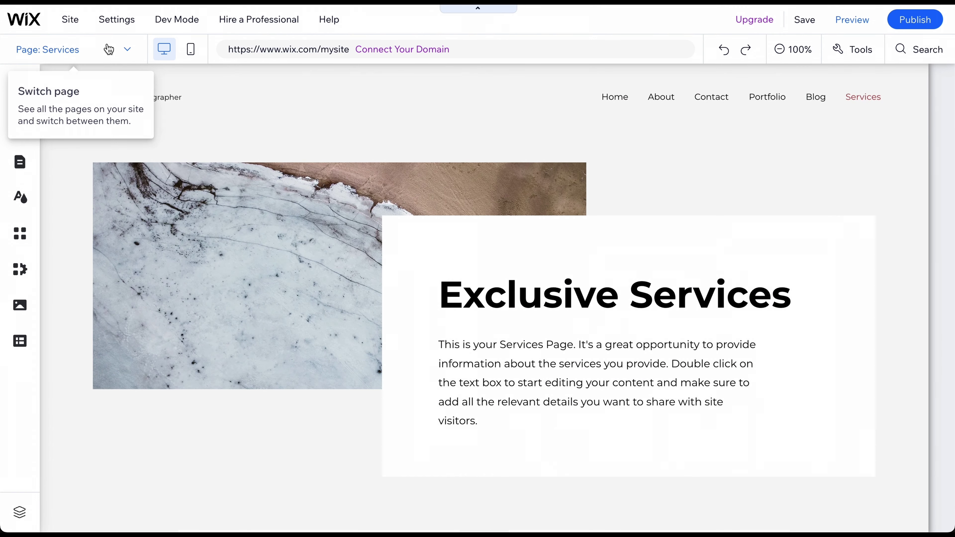
Step: Switch to the About page and bring up quick edits for the About Me section
left_click(109, 49)
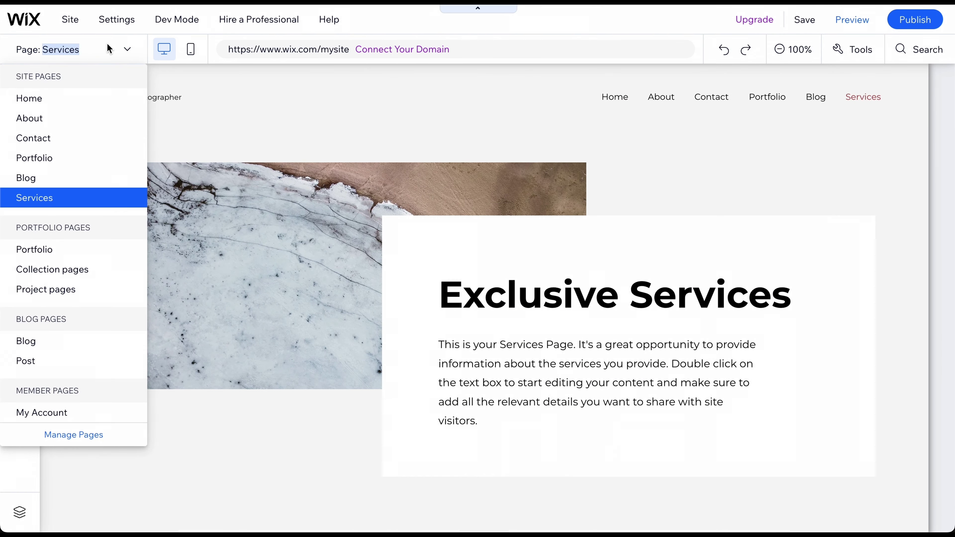
left_click(62, 122)
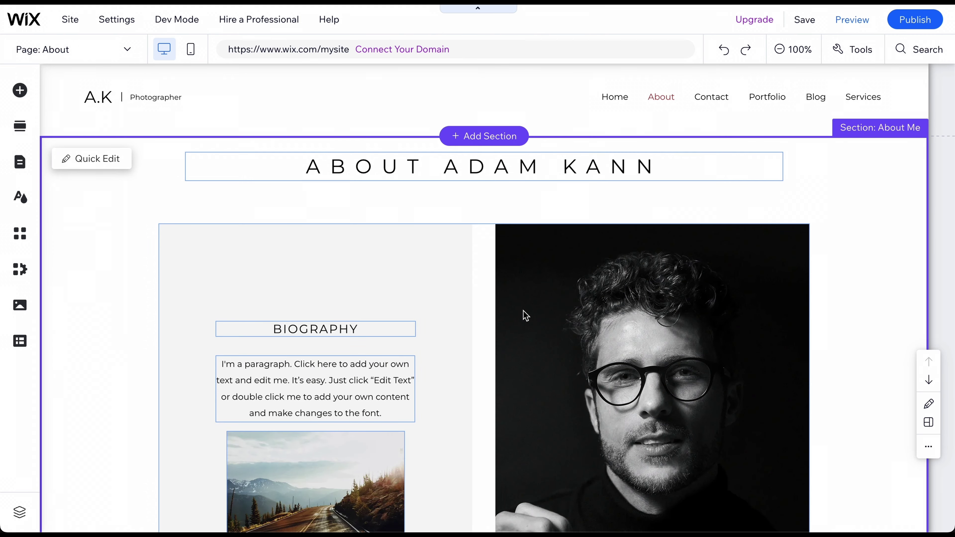
left_click(530, 312)
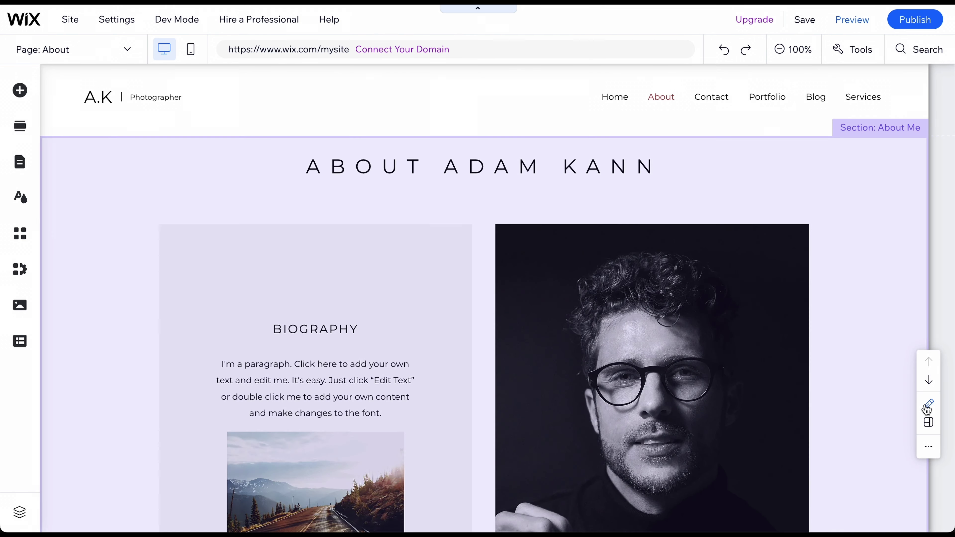
left_click(929, 404)
Step: Replace the right column's background with the Laughing Man photo from a 'photographer' search
scroll(926, 410, "down", 5)
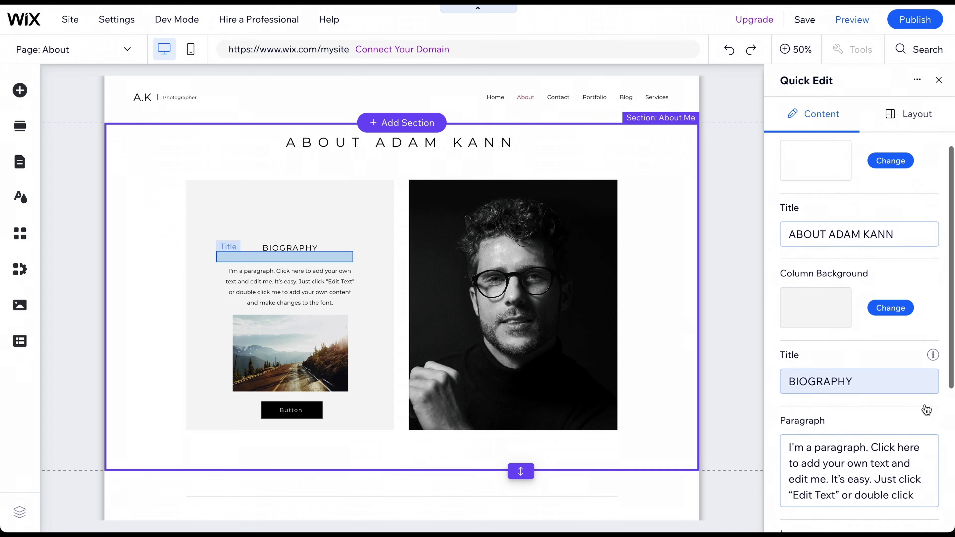
scroll(918, 421, "down", 2)
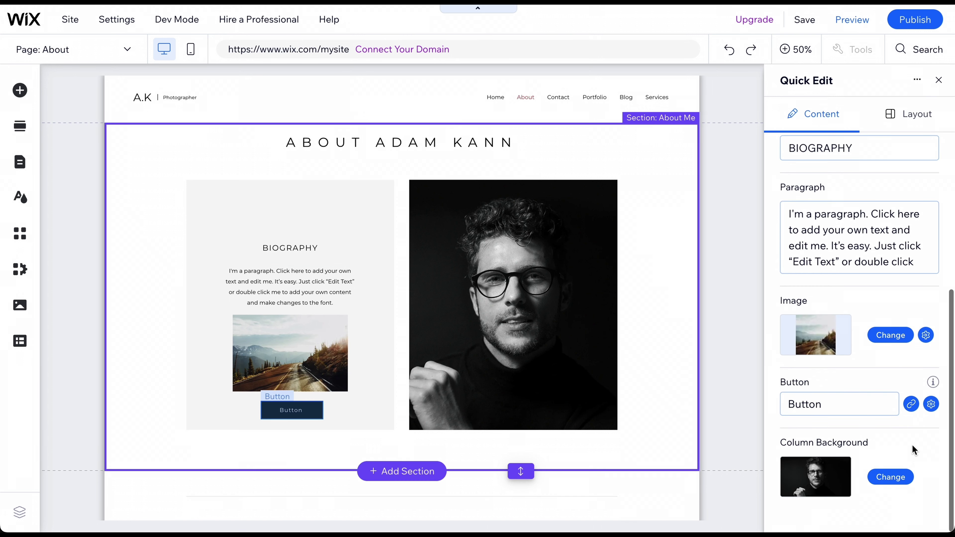
left_click(887, 476)
left_click(859, 194)
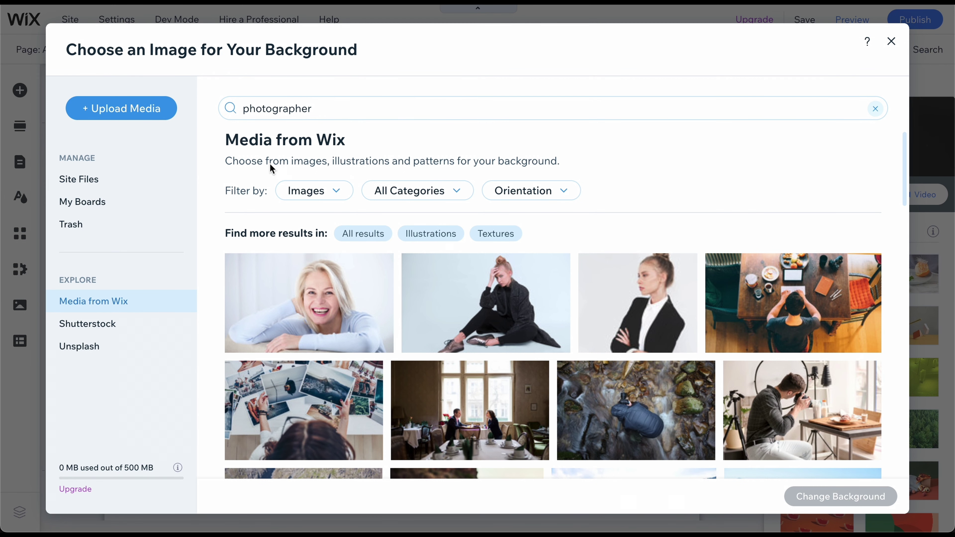
double_click(287, 110)
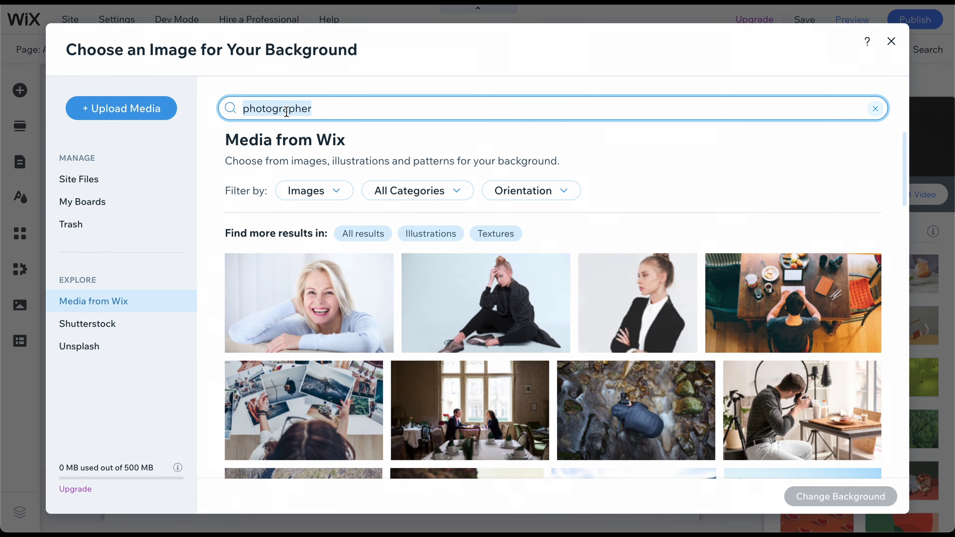
scroll(524, 298, "down", 10)
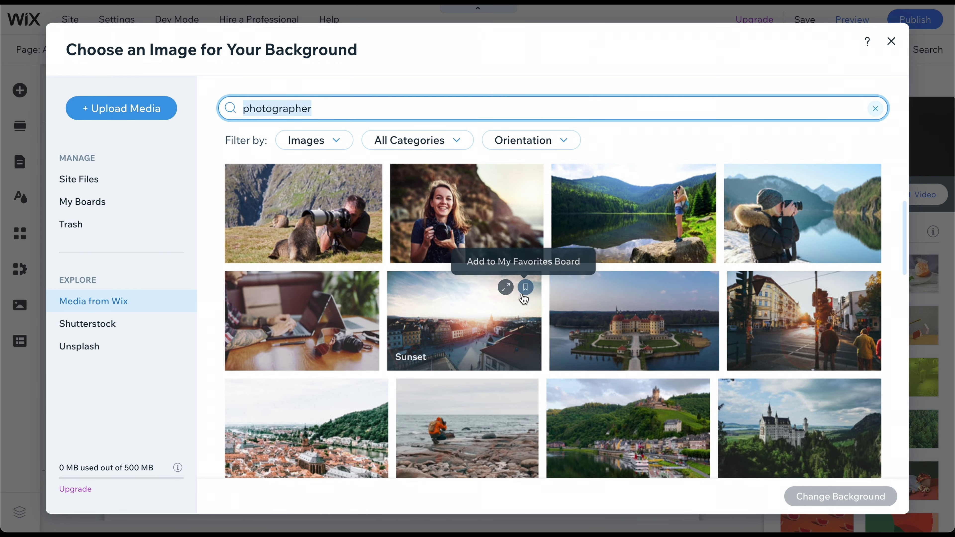
scroll(525, 298, "down", 3)
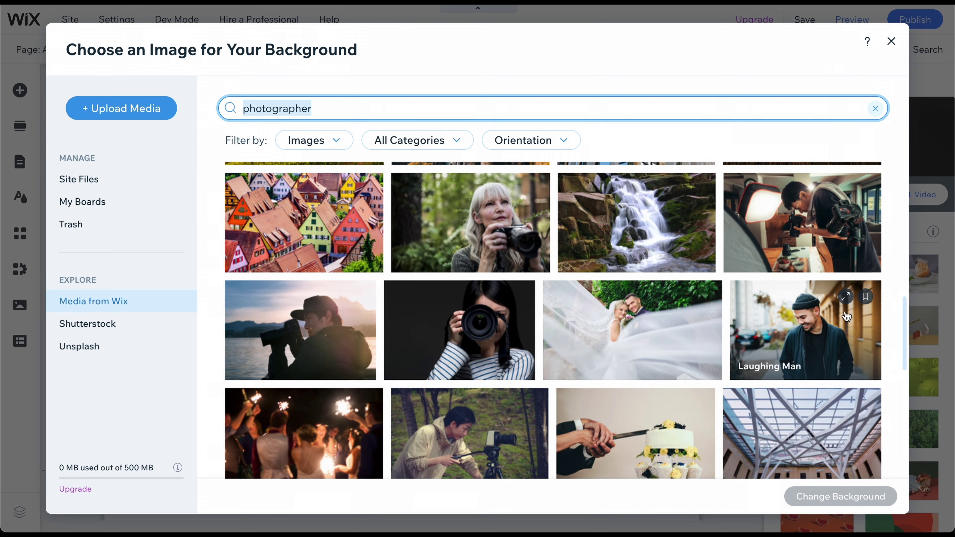
left_click(831, 337)
left_click(832, 497)
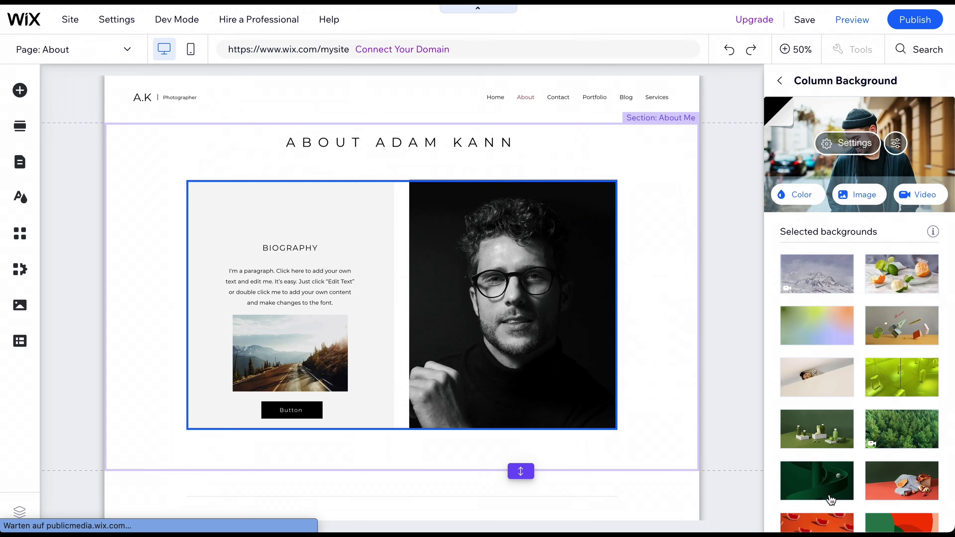
Step: Centre the background image on the man, then close the panel and select the biography paragraph
left_click(861, 144)
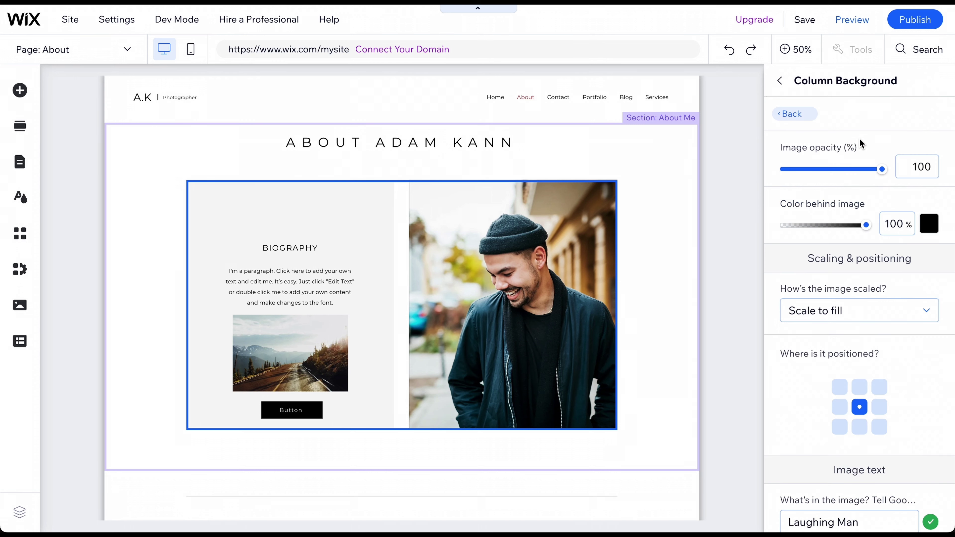
left_click(882, 390)
left_click(840, 426)
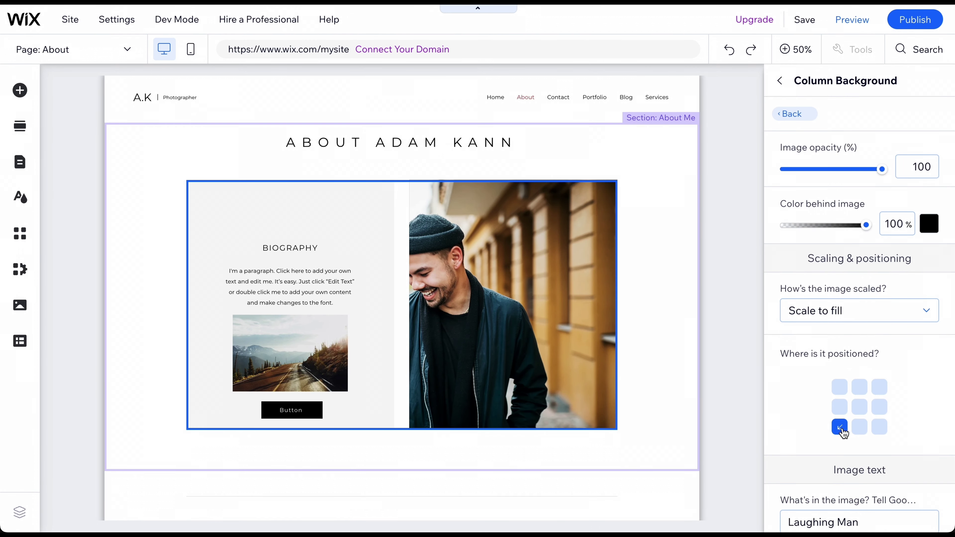
left_click(860, 408)
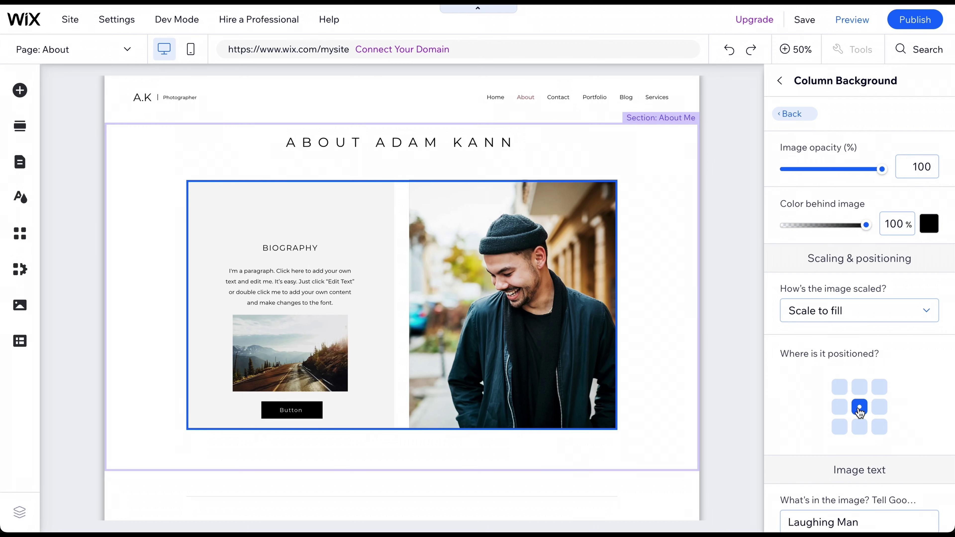
left_click(647, 220)
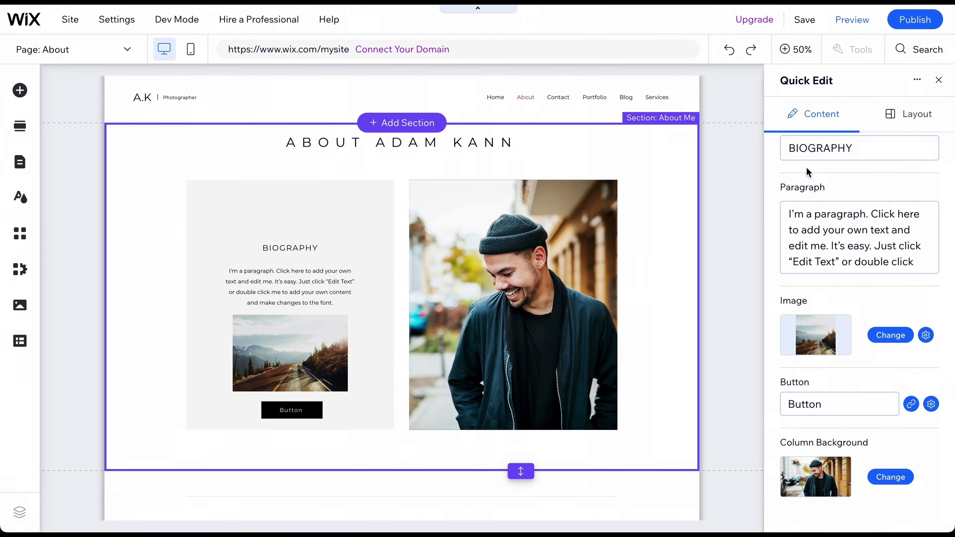
left_click(934, 80)
left_click(342, 318)
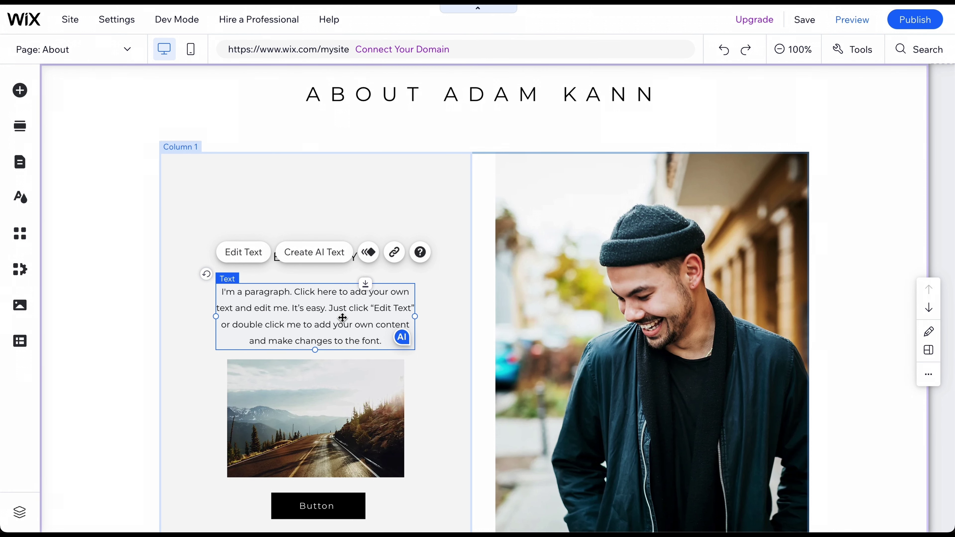
Step: Generate AI text options for the paragraph with business type 'photographer' and topic About
left_click(316, 259)
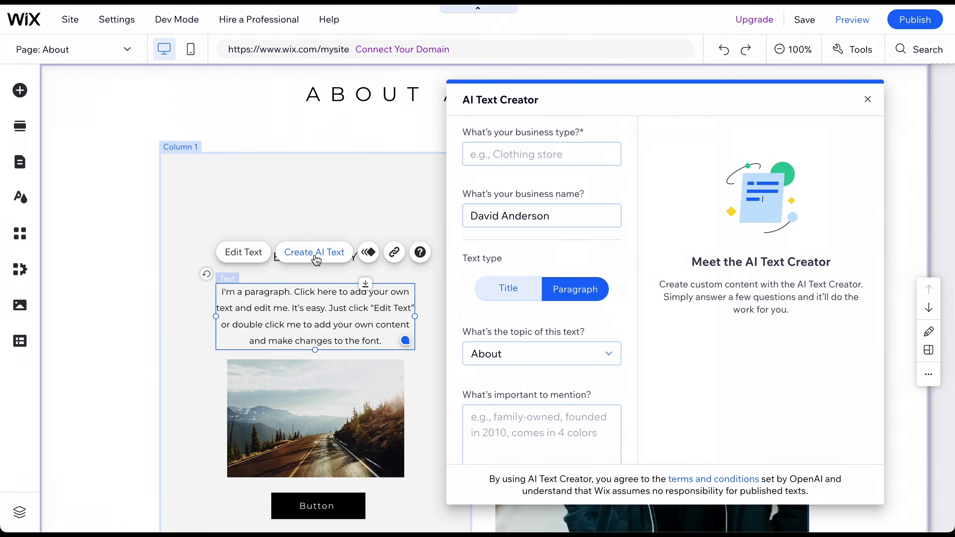
left_click(493, 154)
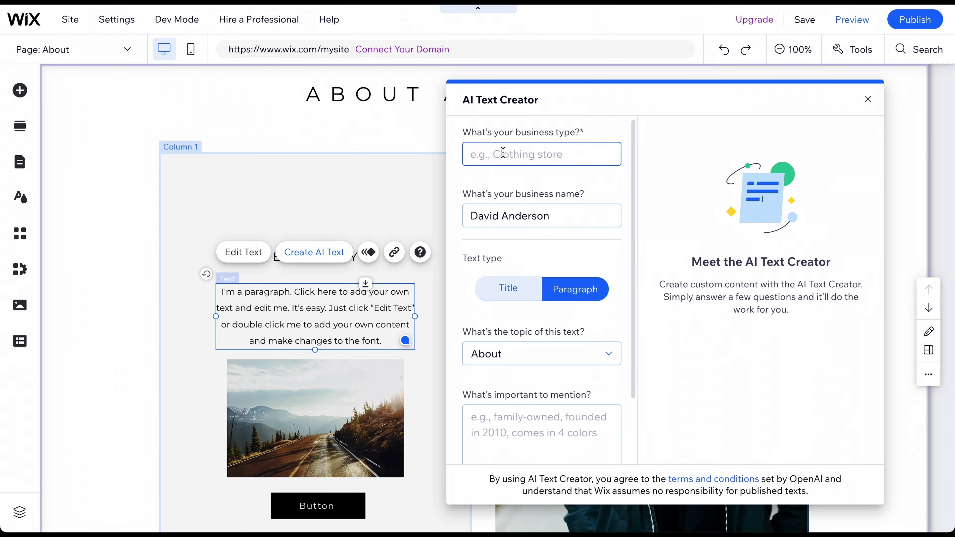
type("photographer")
left_click(502, 354)
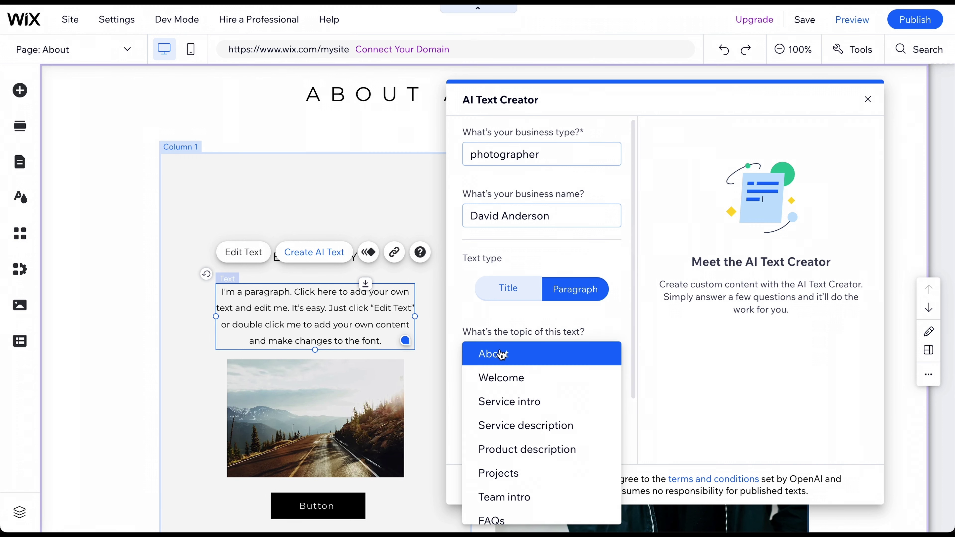
left_click(504, 319)
scroll(504, 320, "down", 2)
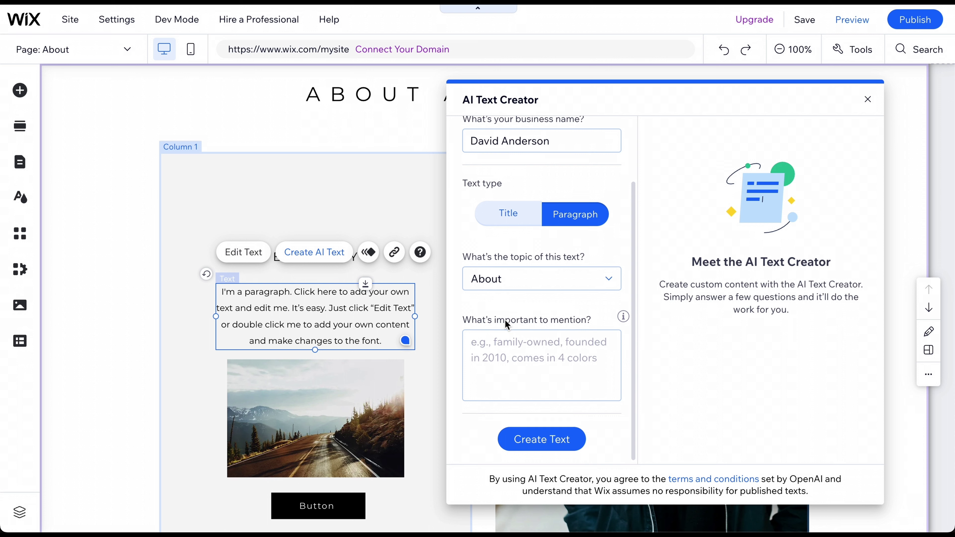
left_click(536, 444)
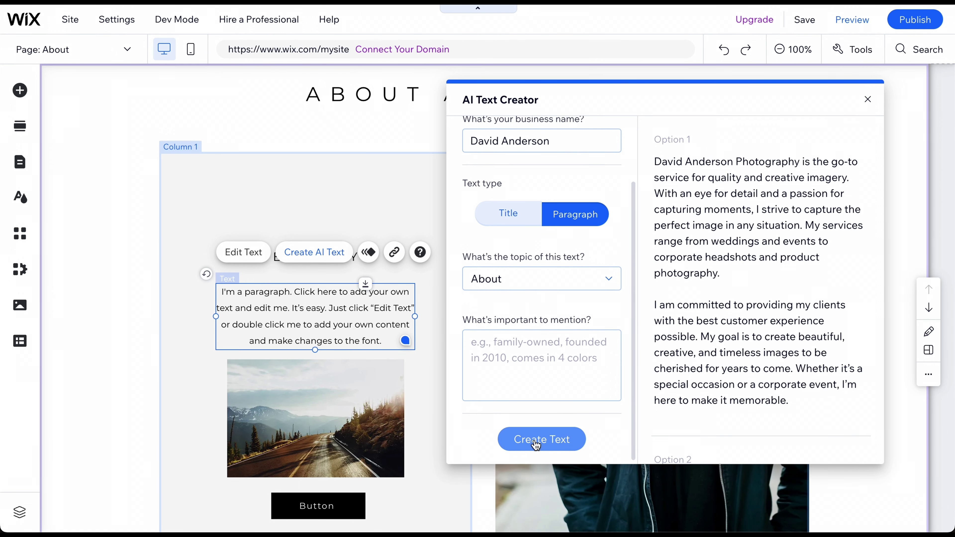
Step: Put the Option 3 AI text into the paragraph and close the generator
mouse_move(725, 213)
scroll(723, 213, "down", 5)
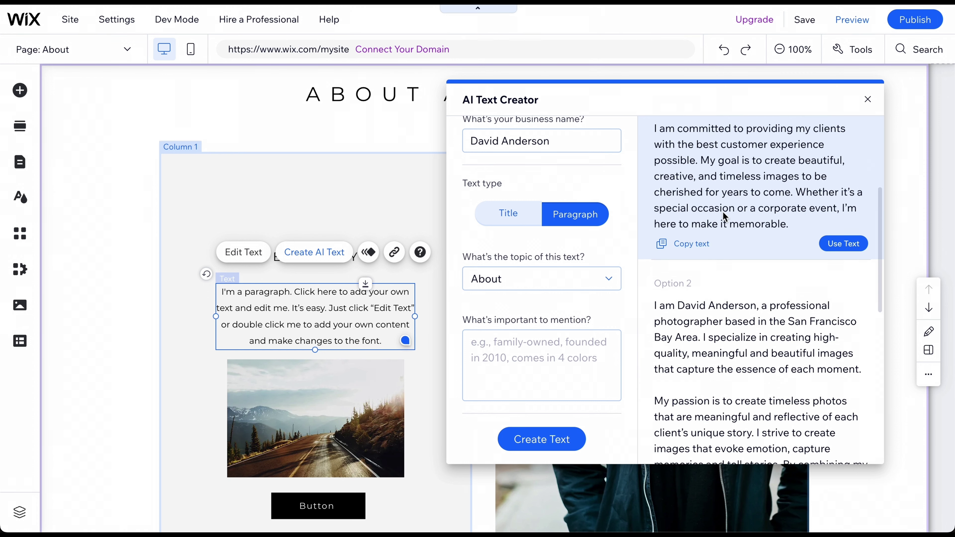
scroll(722, 212, "down", 8)
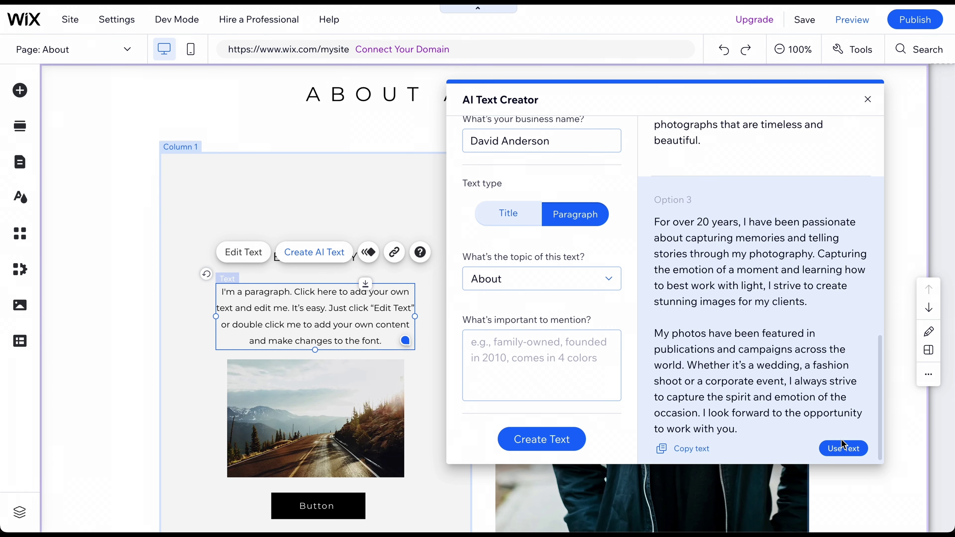
left_click(843, 444)
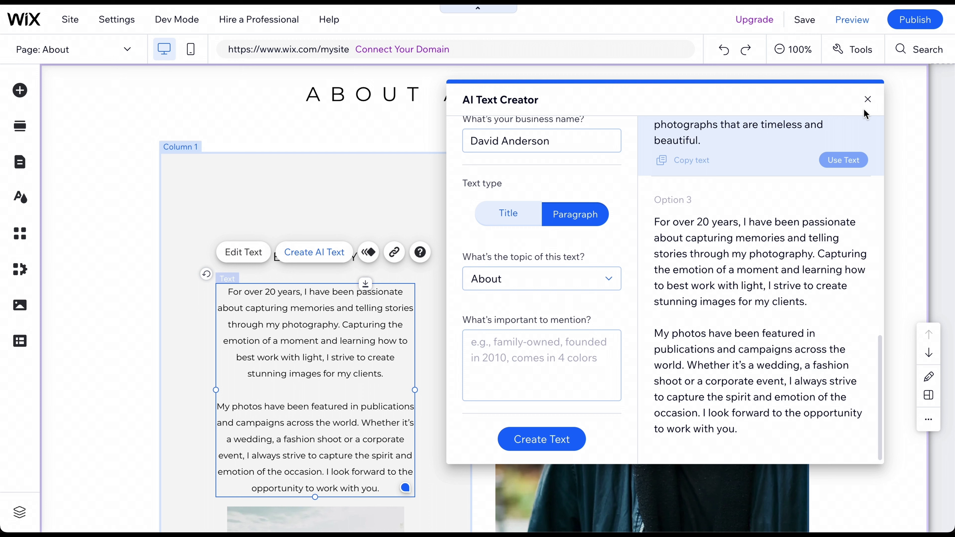
left_click(868, 99)
scroll(483, 309, "down", 8)
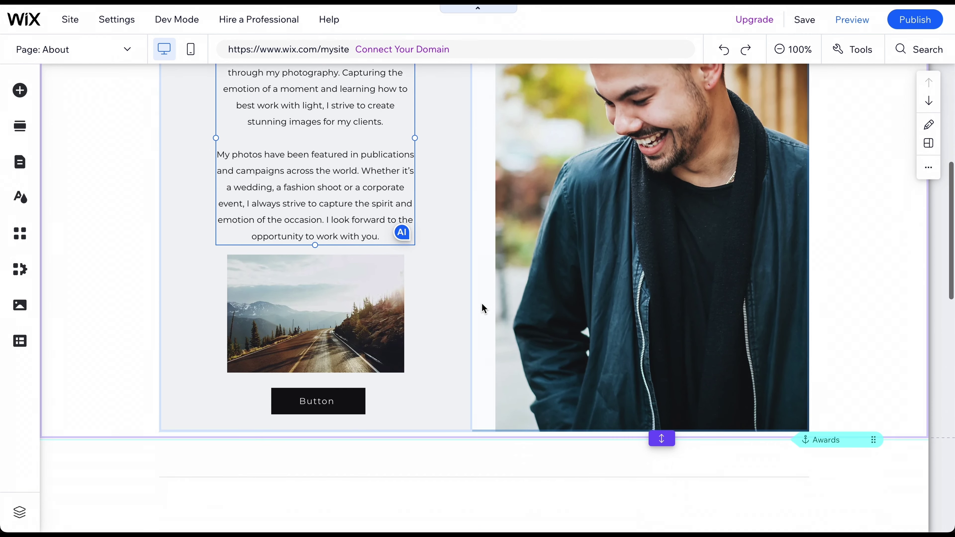
scroll(484, 309, "up", 5)
scroll(484, 308, "up", 5)
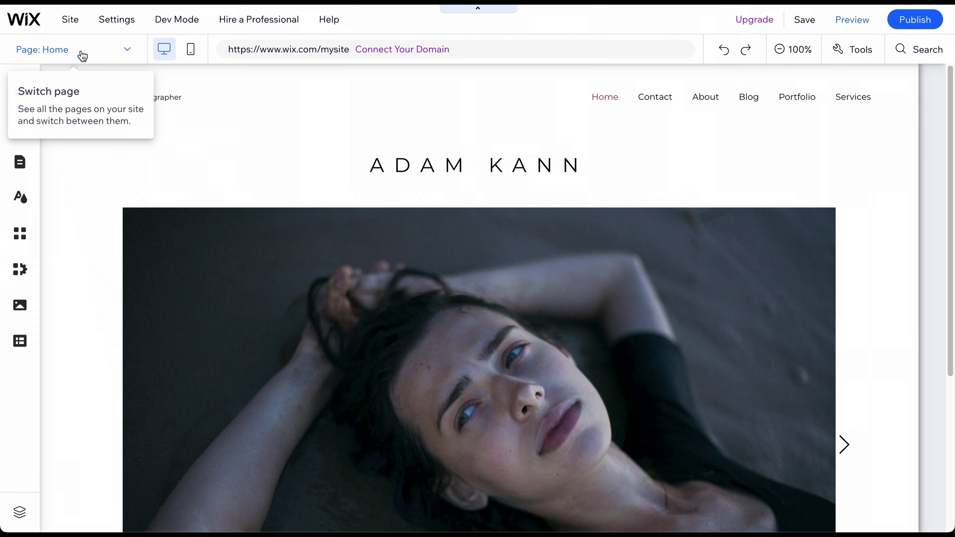
Step: Go to the Portfolio page and open the gallery's first project in project management
left_click(80, 50)
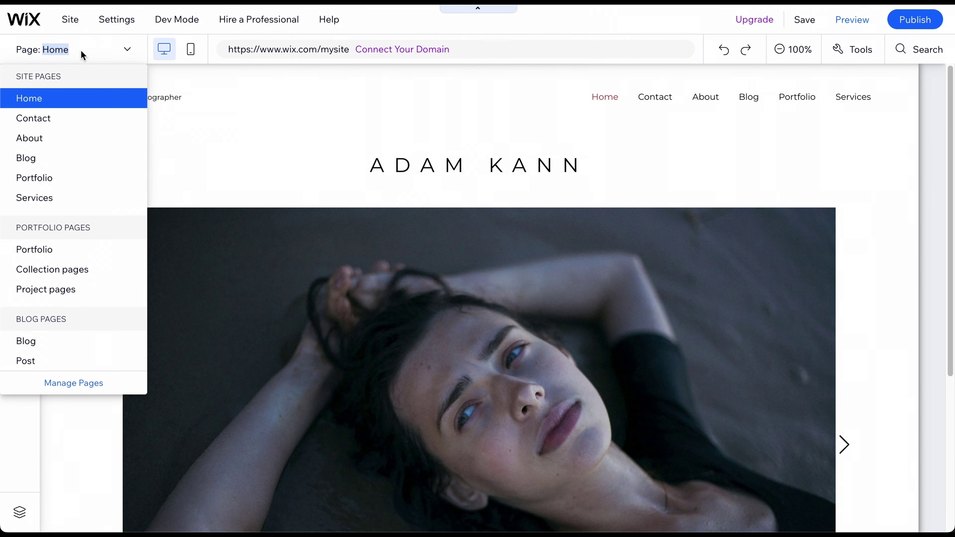
left_click(52, 183)
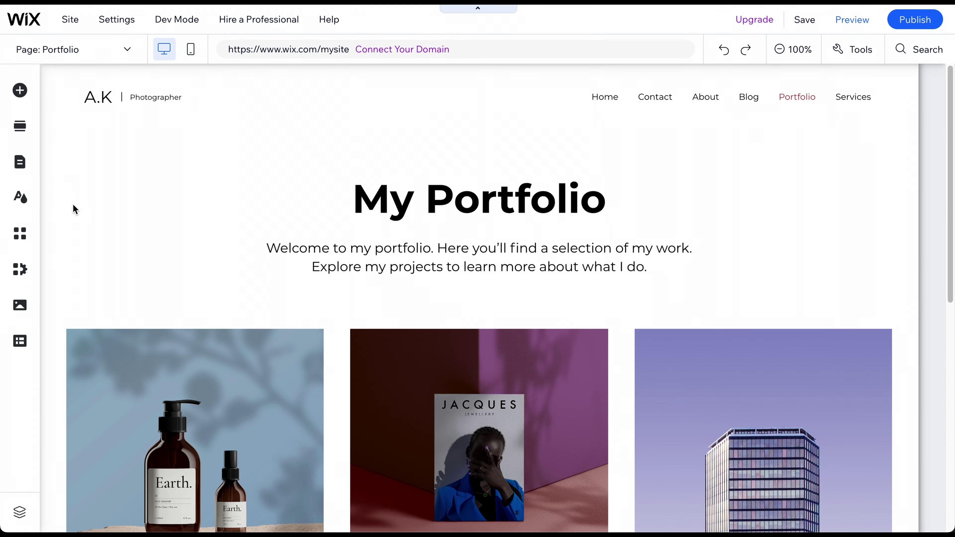
left_click(156, 337)
left_click(160, 301)
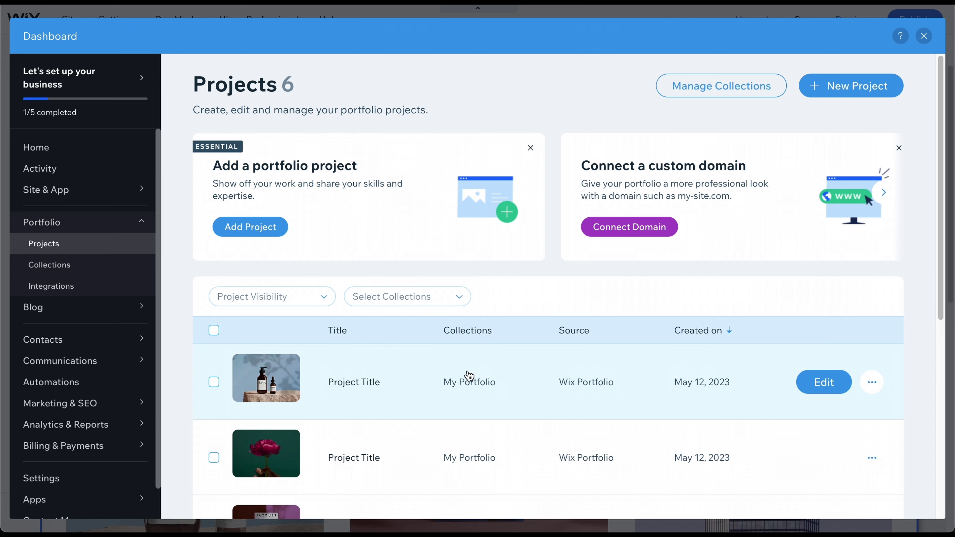
left_click(470, 376)
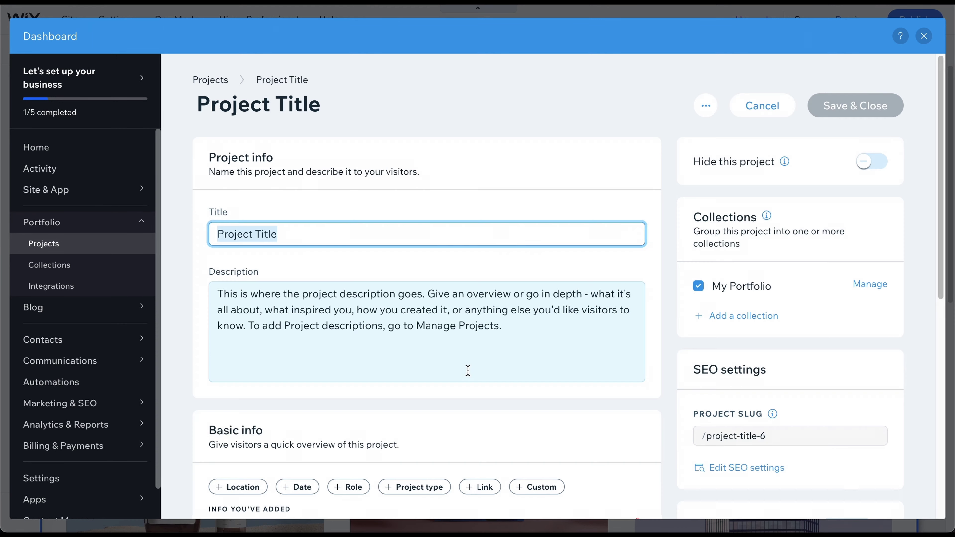
scroll(257, 245, "down", 3)
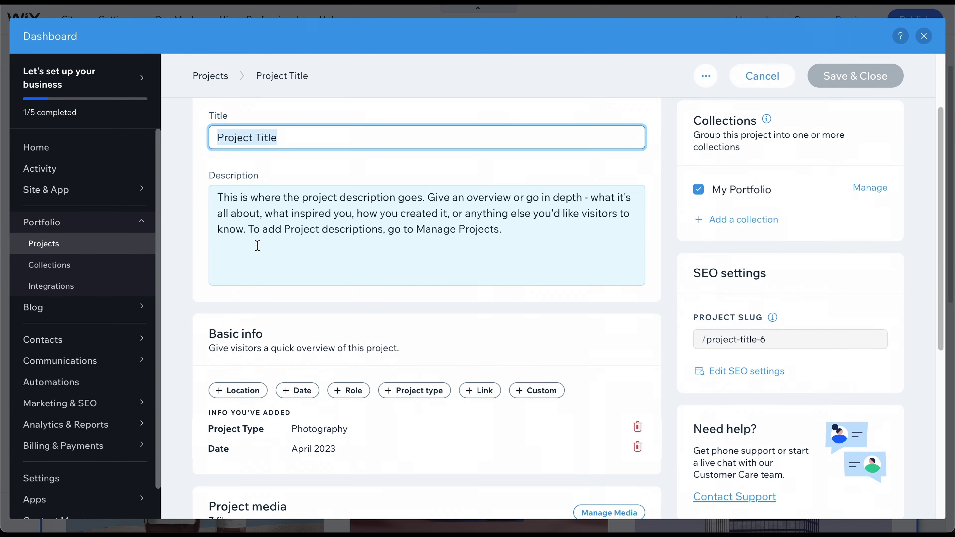
scroll(319, 396, "down", 3)
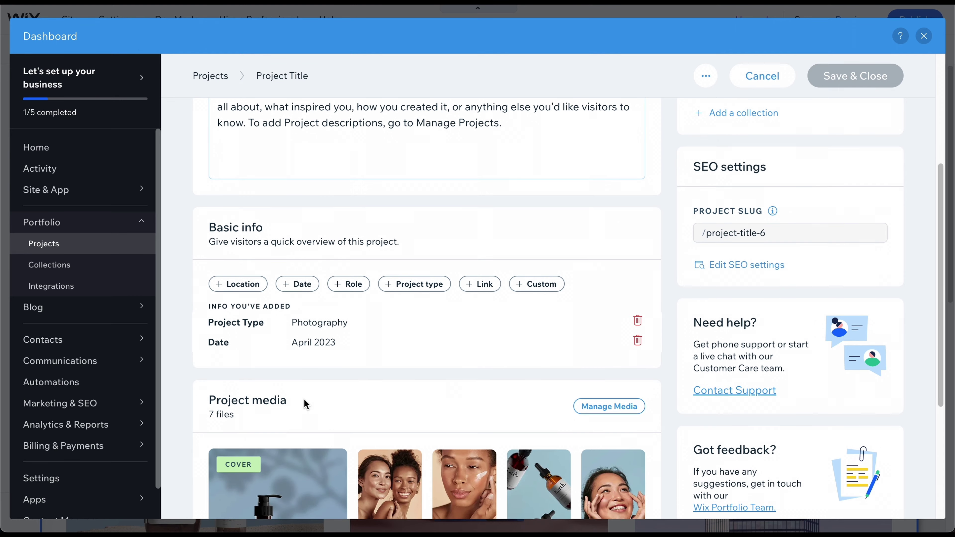
Step: Start a new portfolio collection, then exit the dashboard without saving it
left_click(86, 276)
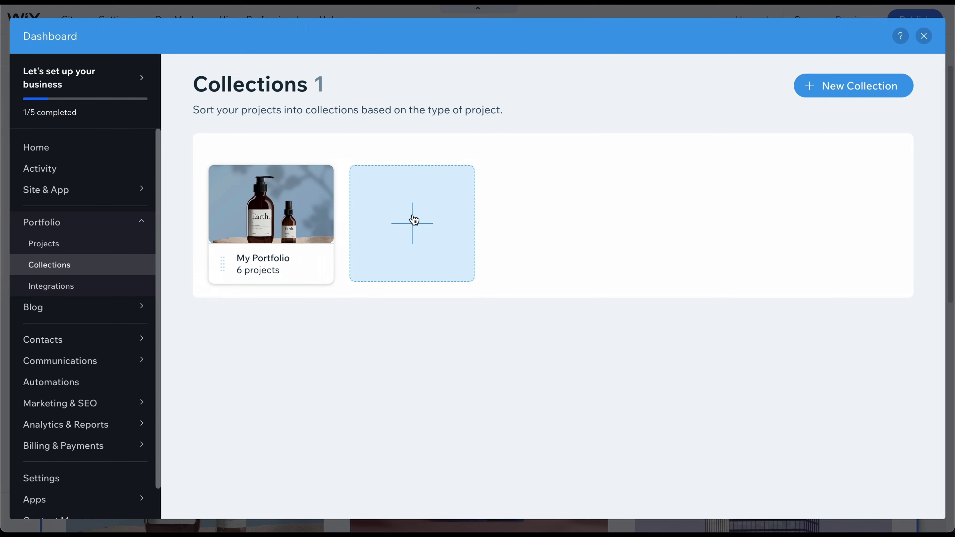
left_click(414, 220)
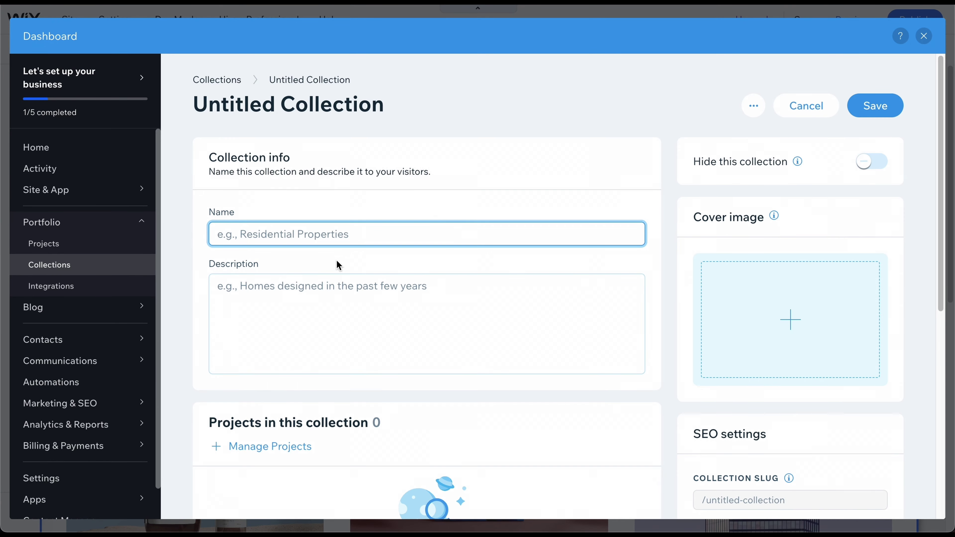
scroll(757, 335, "down", 5)
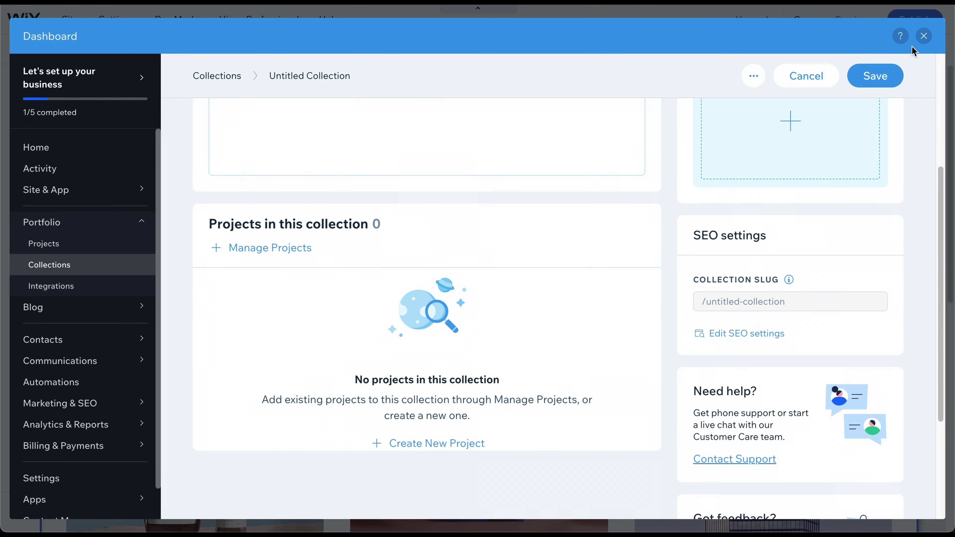
left_click(923, 36)
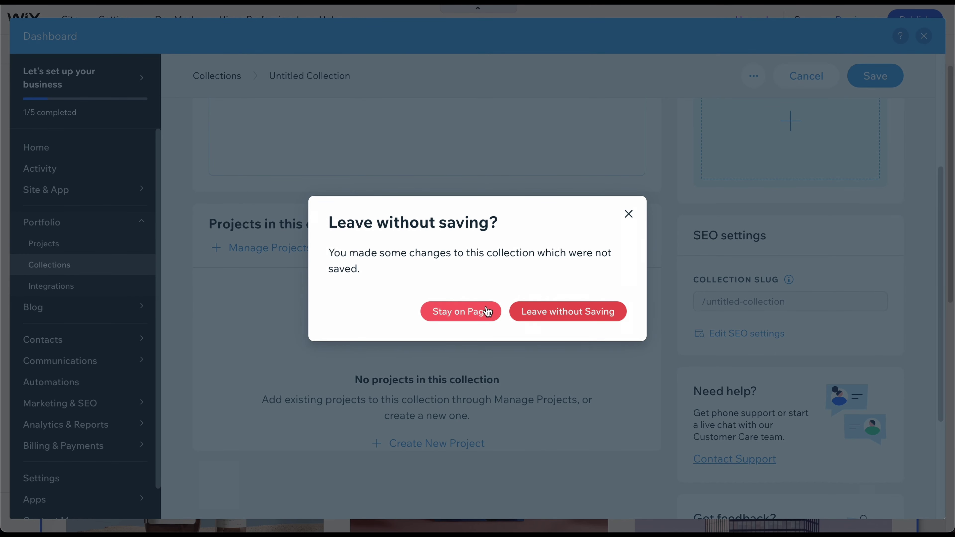
left_click(527, 312)
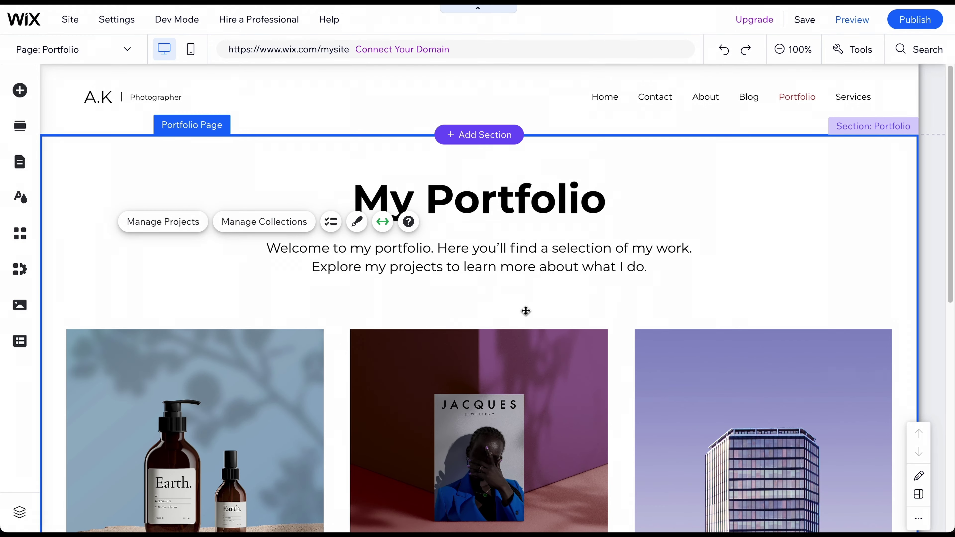
Step: Browse the Portfolio Design layout options, then switch the editor to the Blog page
left_click(357, 222)
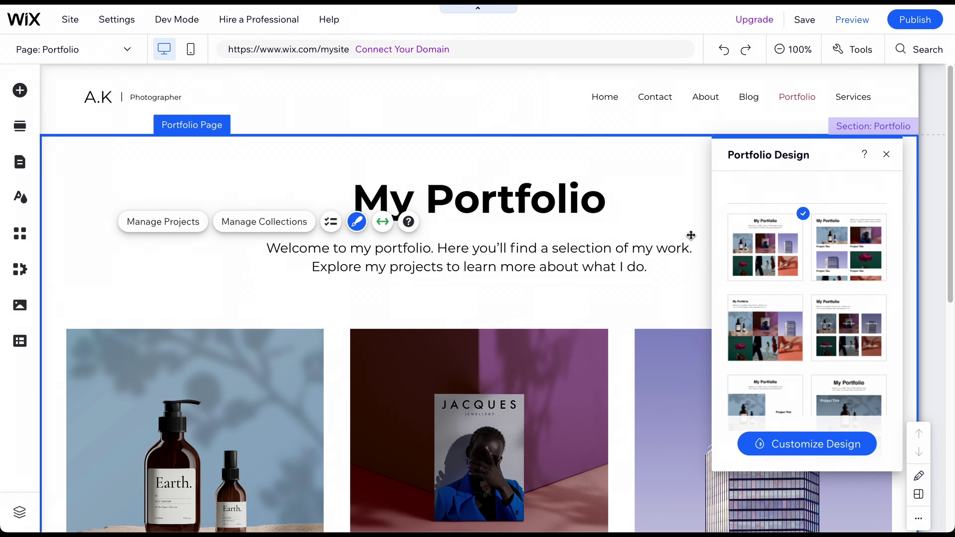
scroll(864, 243, "down", 4)
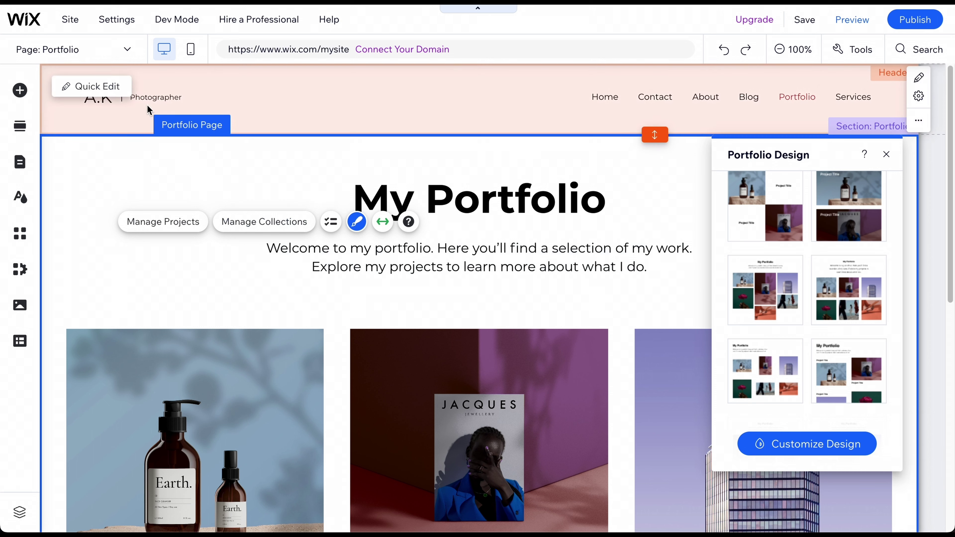
left_click(77, 50)
left_click(39, 159)
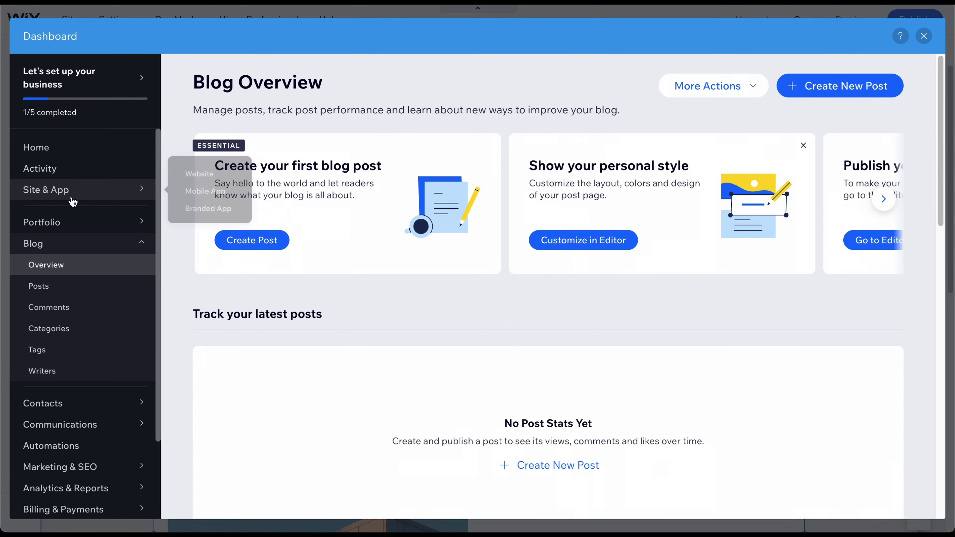
Step: Create and publish a blog post titled 'My first post' with the body 'text'
mouse_move(90, 226)
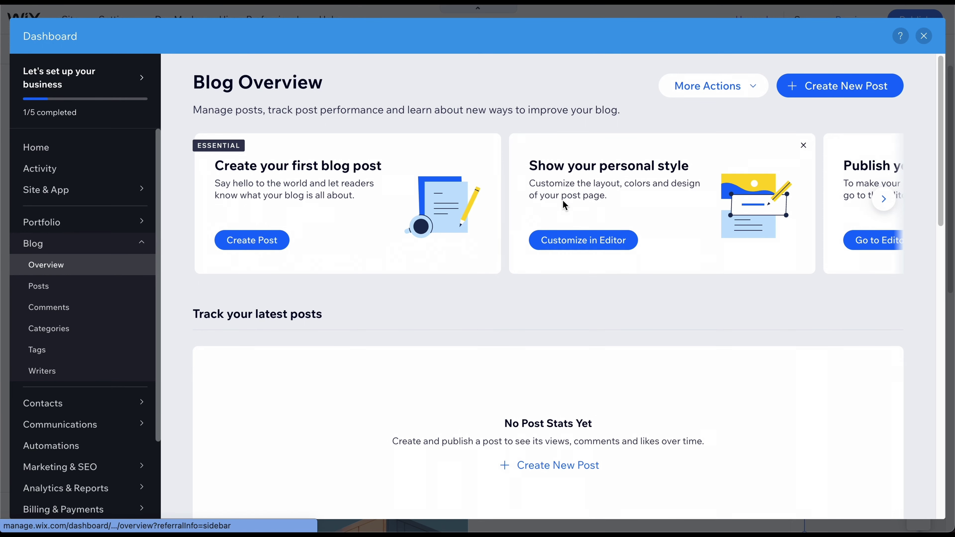
left_click(851, 94)
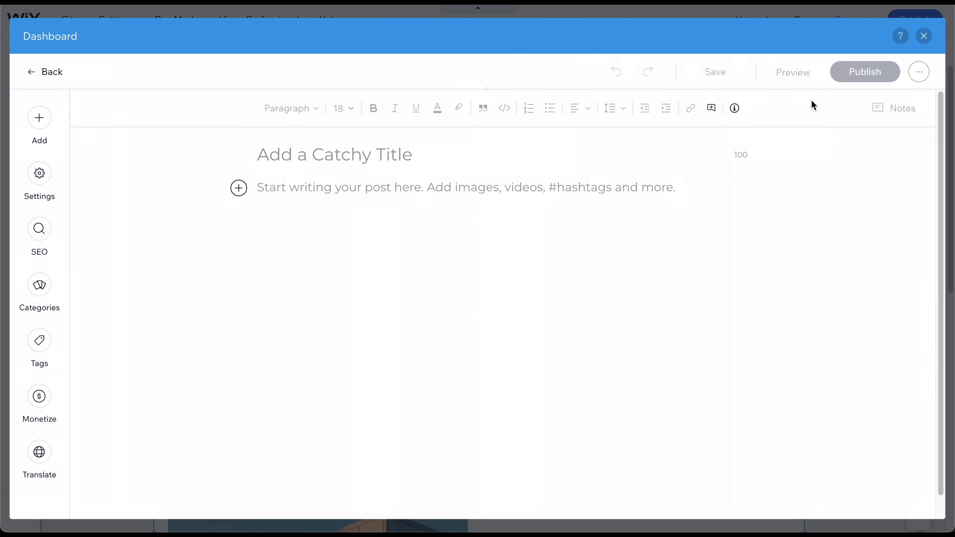
type("My f")
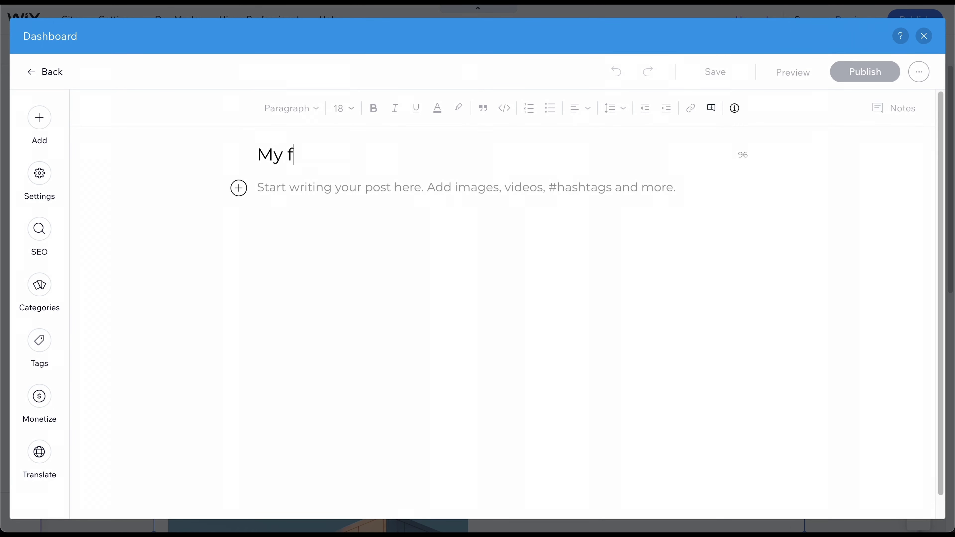
type("irst post")
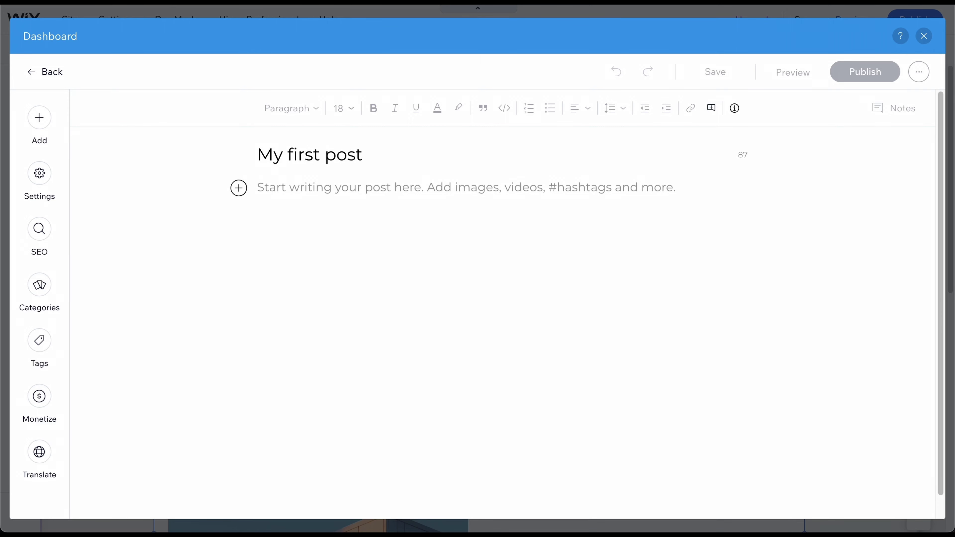
left_click(560, 187)
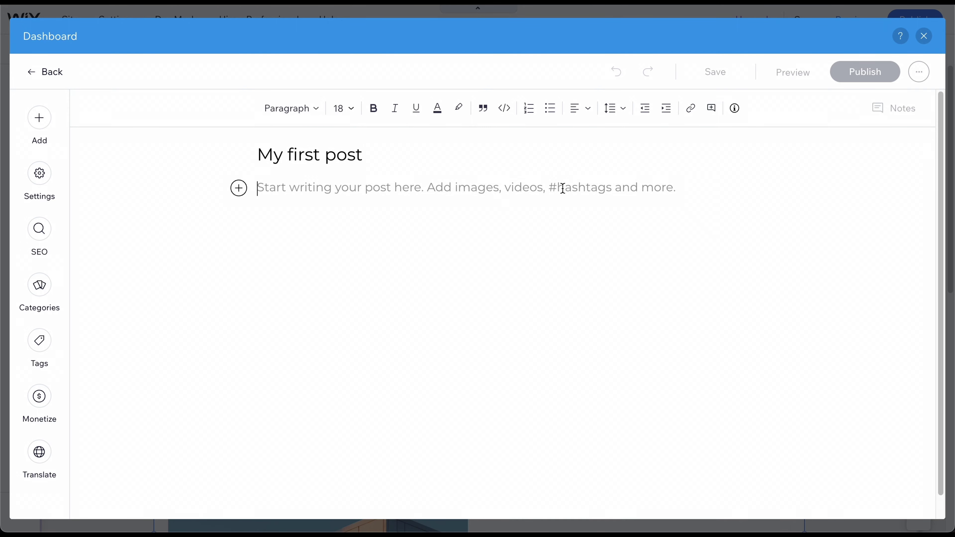
type("text")
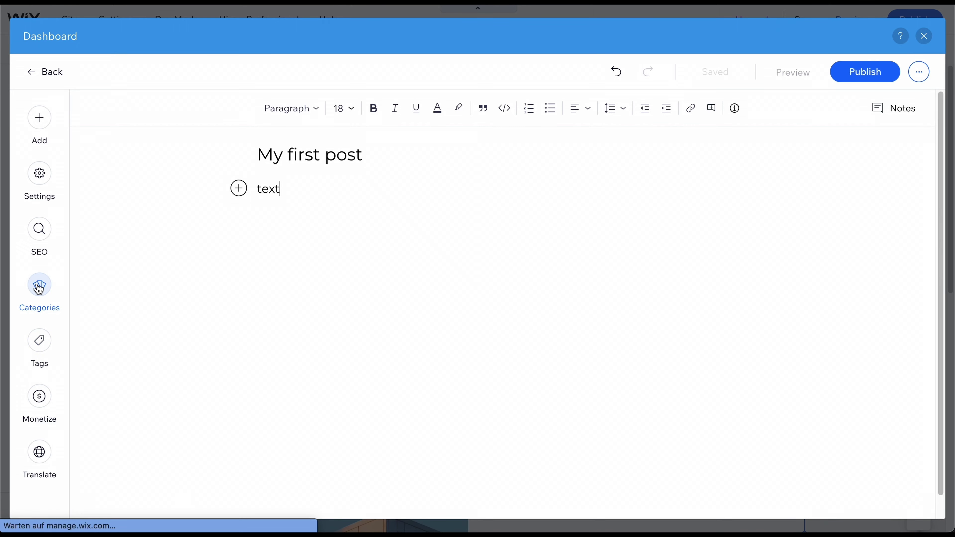
left_click(844, 76)
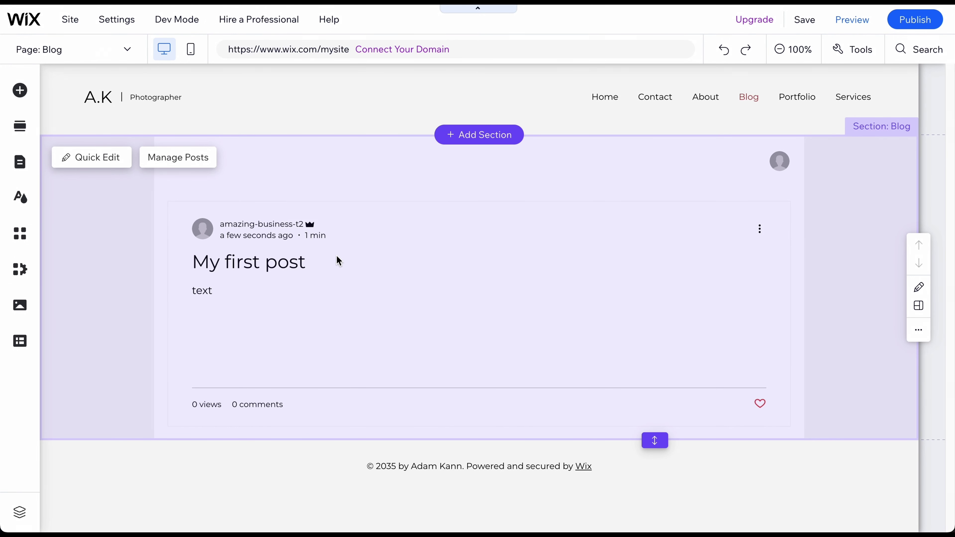
Step: Open the blog's Manage Posts dashboard and view its Comments list
left_click(186, 160)
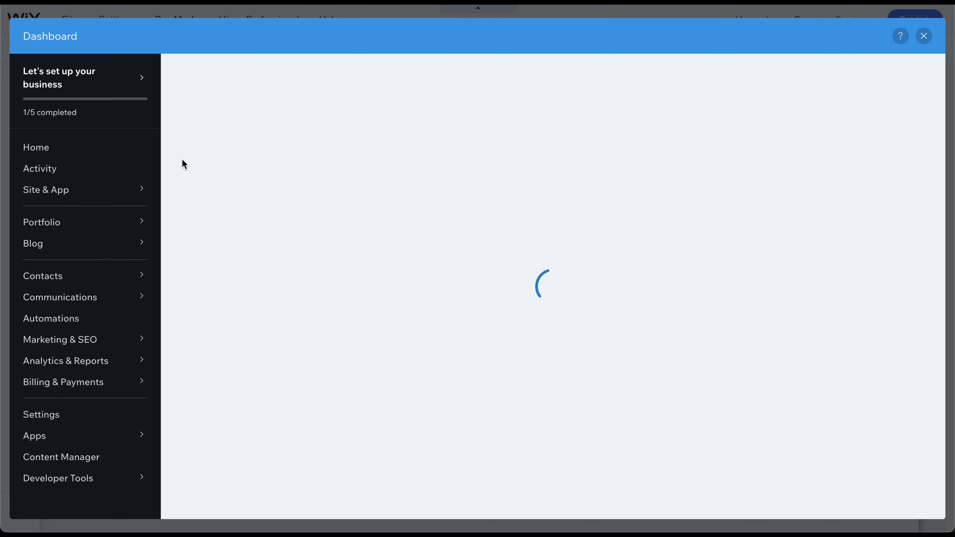
mouse_move(57, 246)
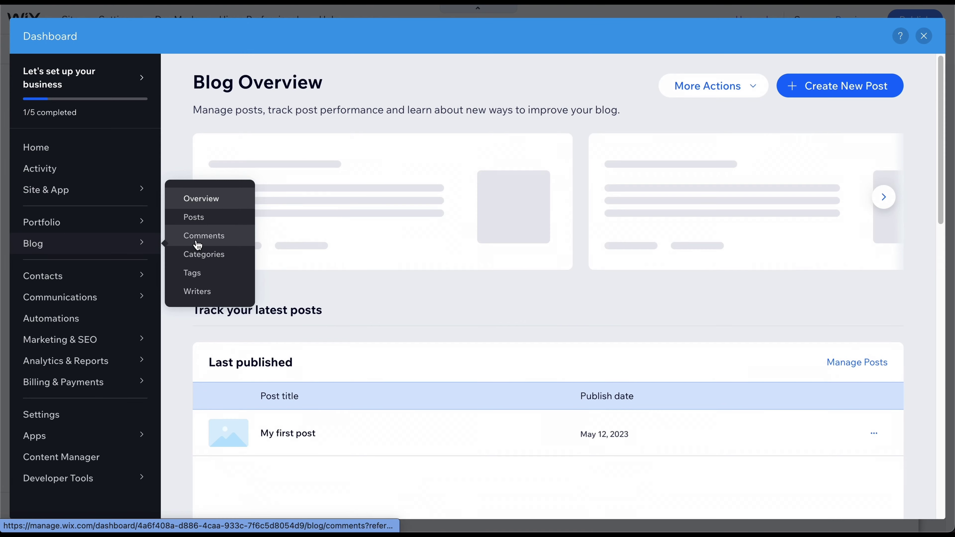
left_click(197, 245)
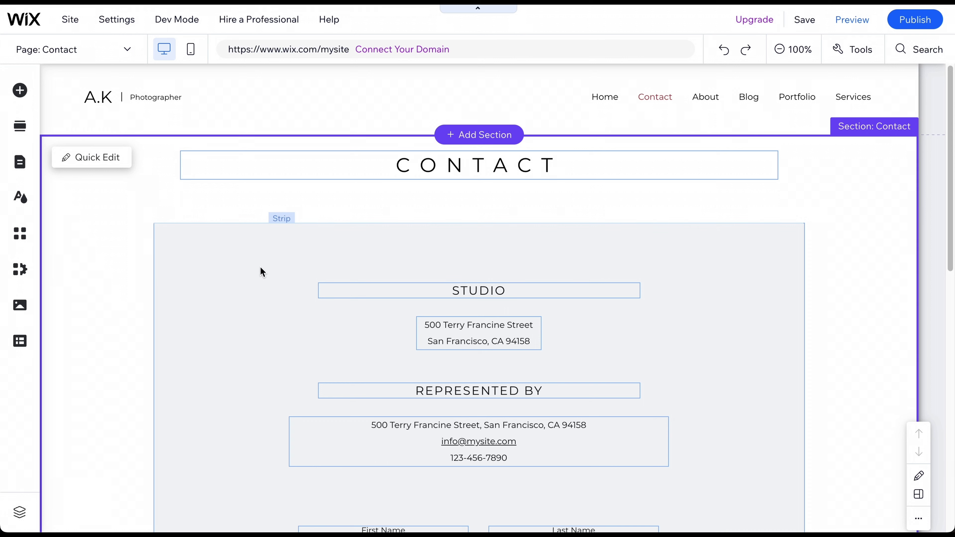
left_click(491, 165)
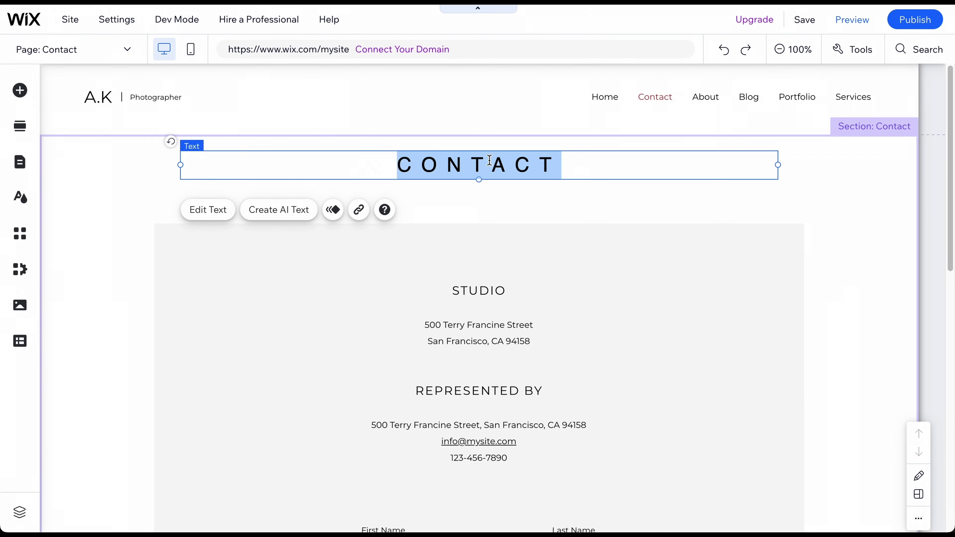
left_click(531, 205)
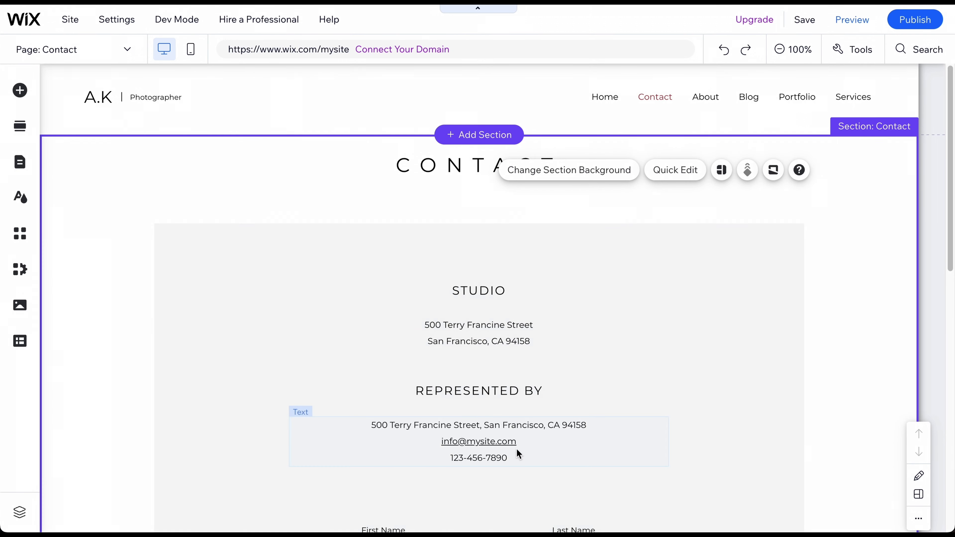
scroll(450, 453, "down", 5)
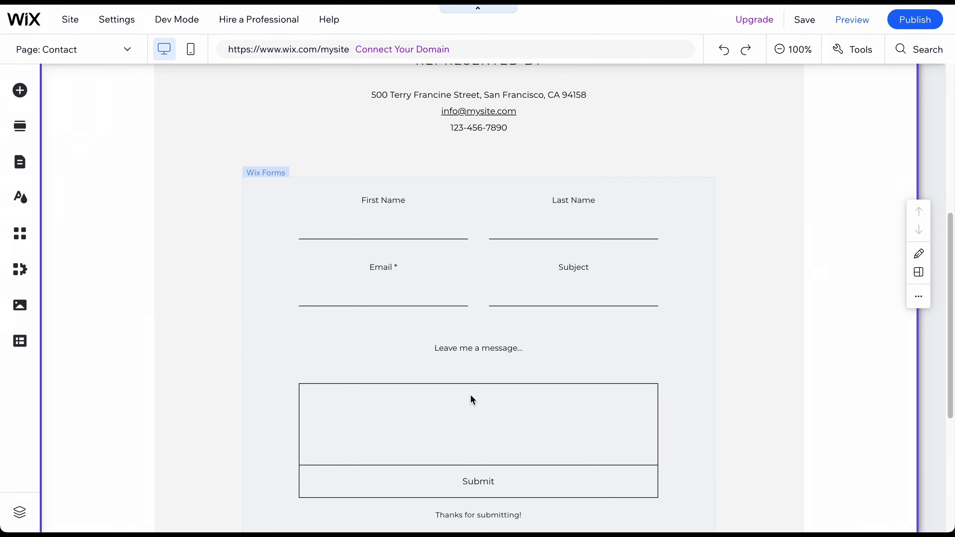
left_click(474, 220)
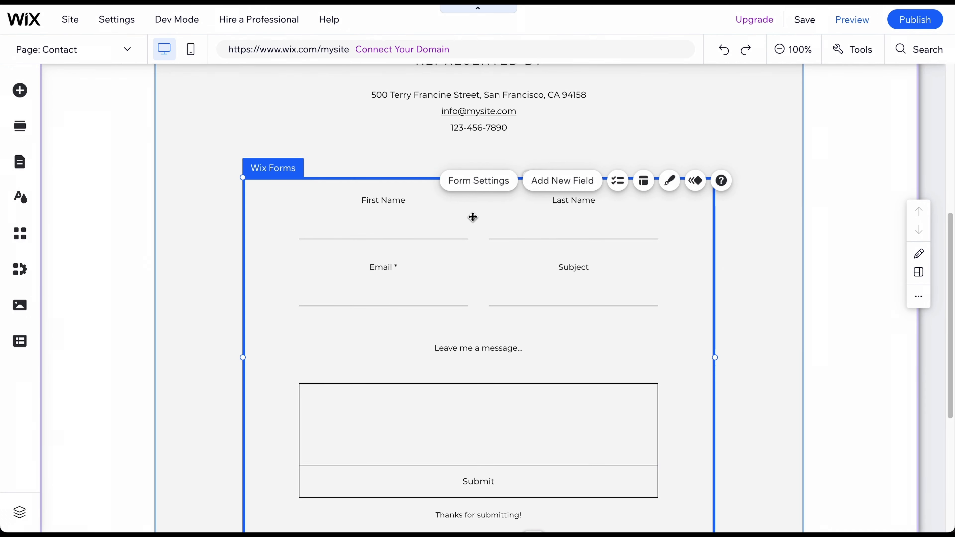
left_click(391, 199)
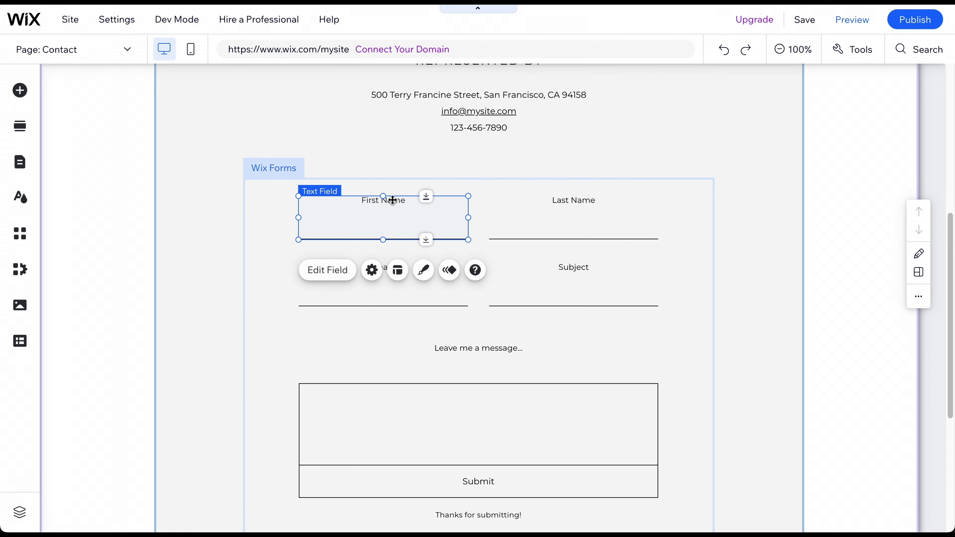
left_click(327, 271)
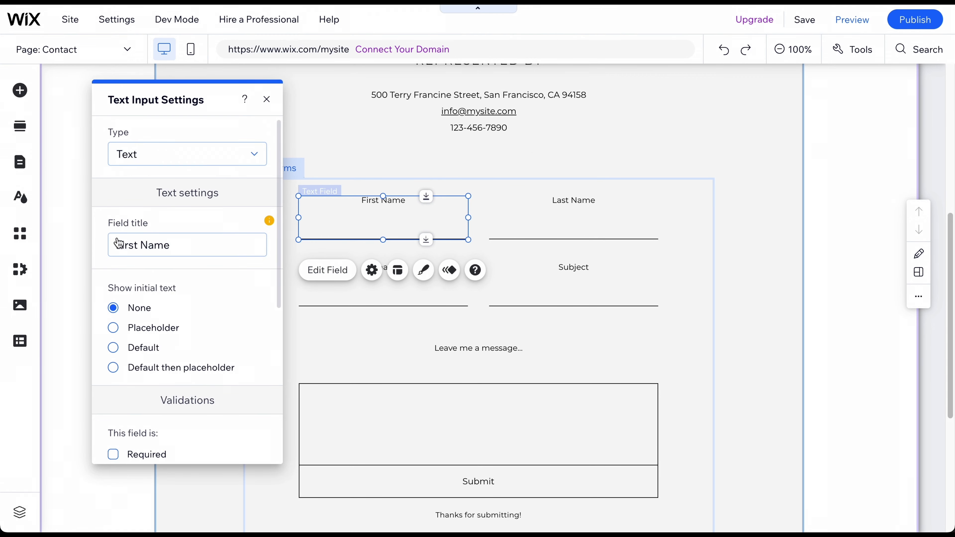
left_click(266, 99)
scroll(470, 241, "down", 4)
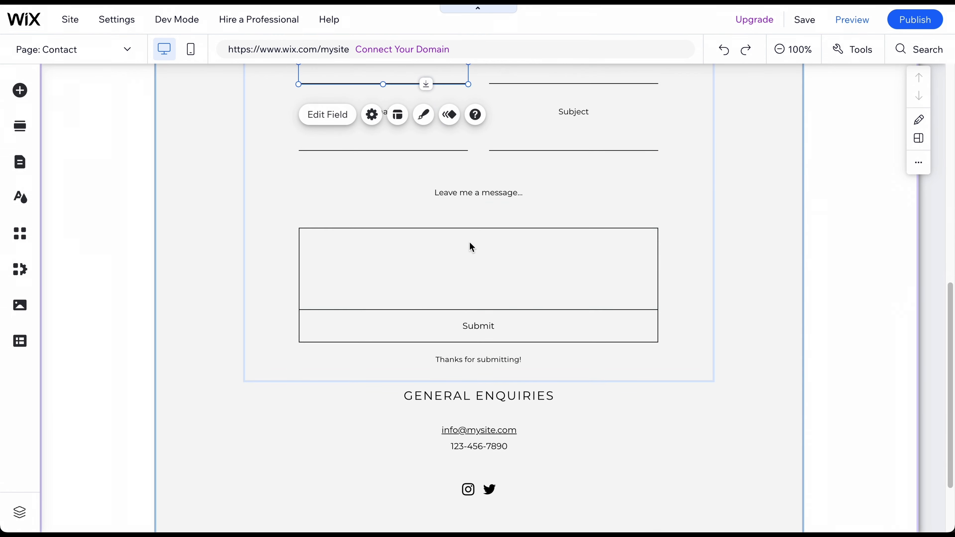
left_click(480, 360)
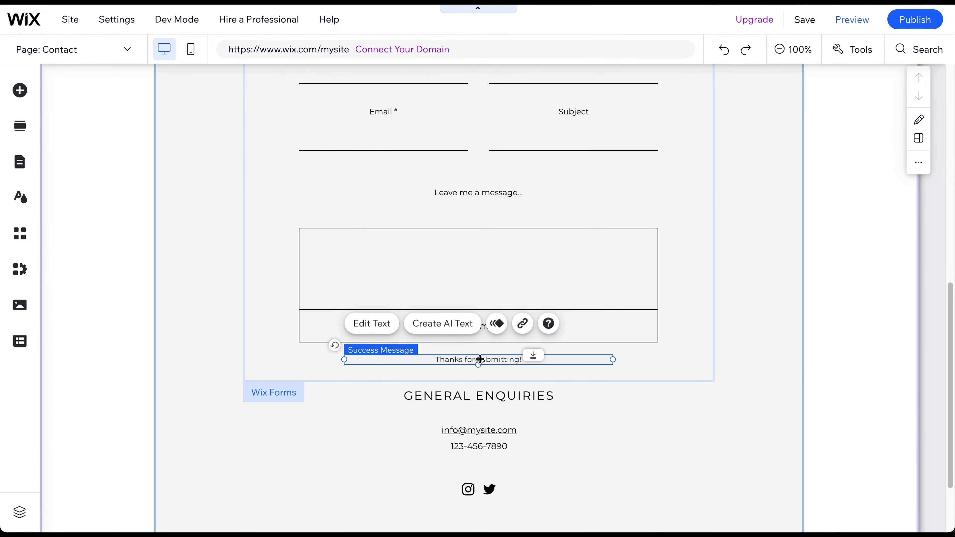
left_click(532, 188)
scroll(532, 189, "up", 3)
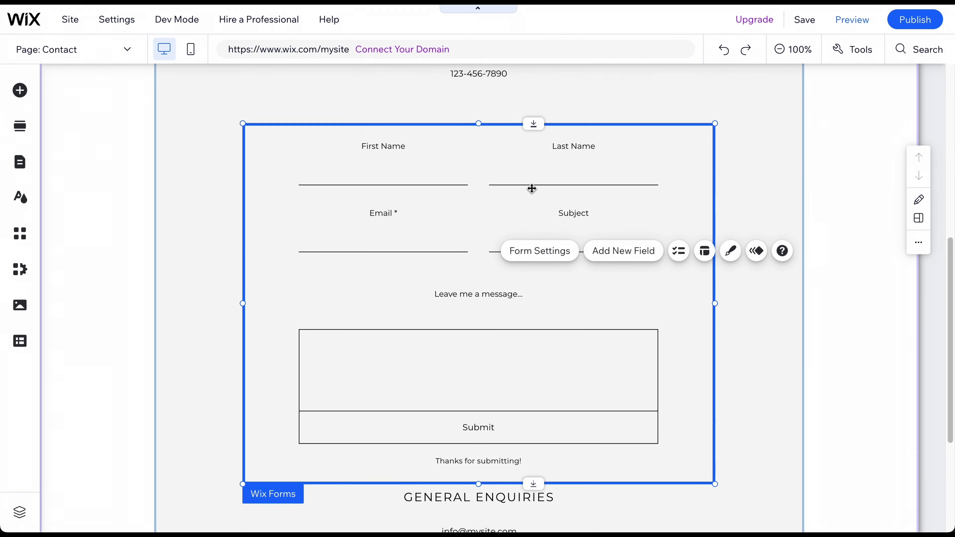
scroll(532, 189, "up", 2)
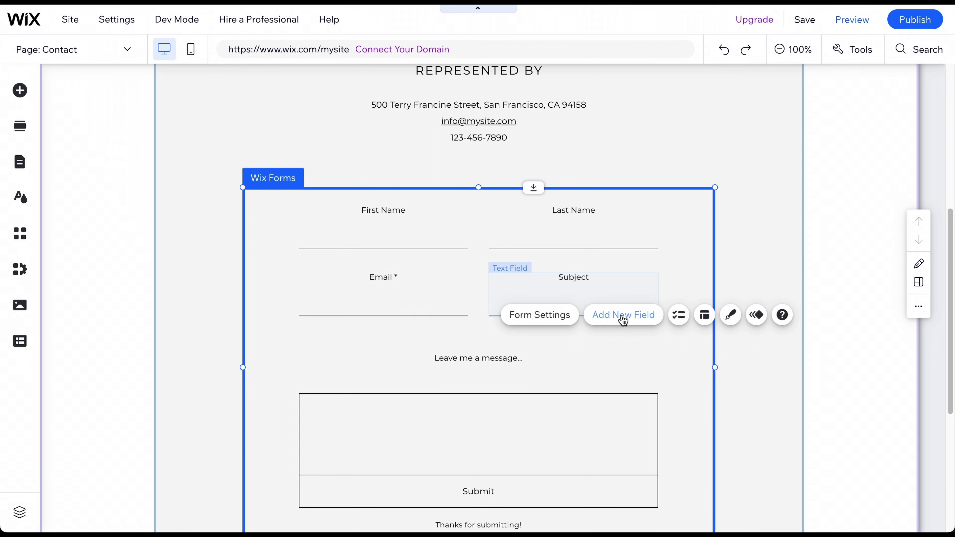
Step: Add a Phone field to the contact form
left_click(623, 316)
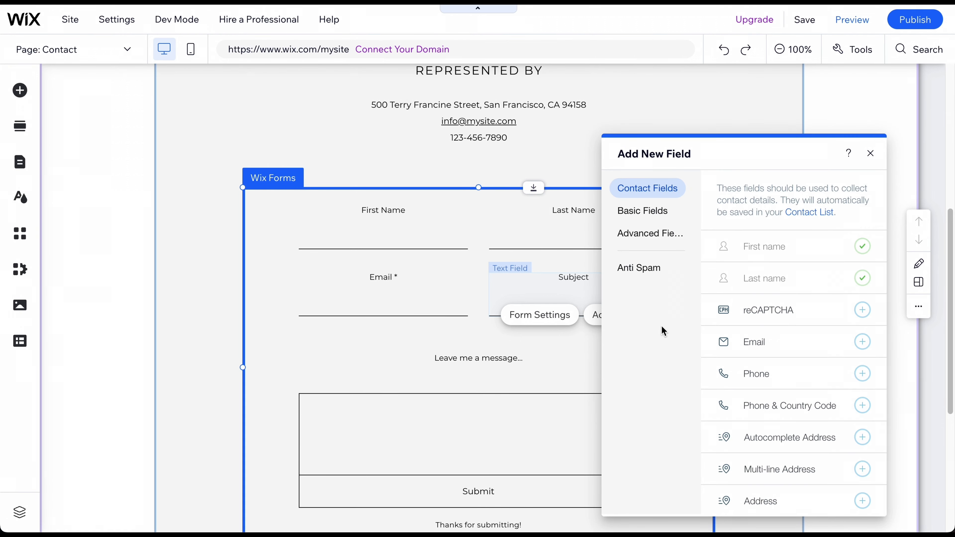
left_click(862, 374)
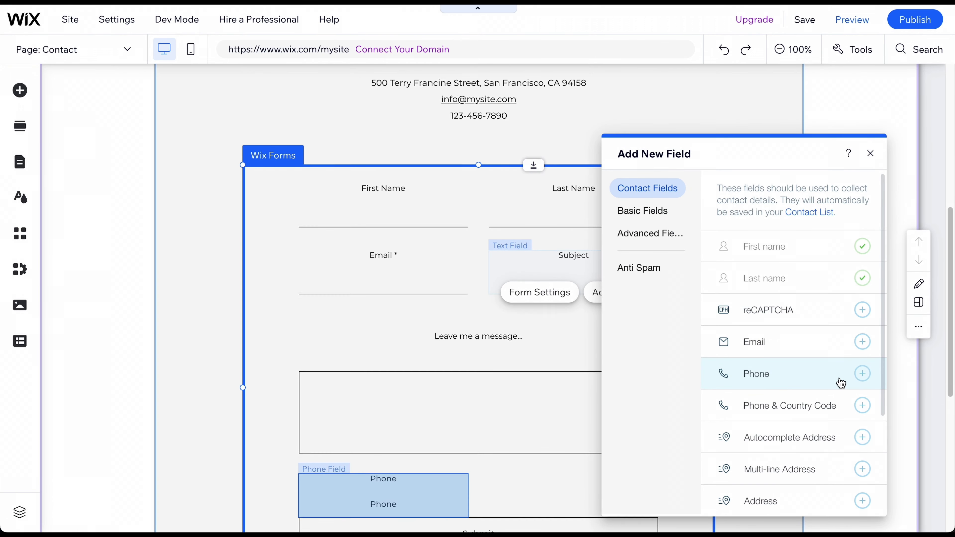
scroll(529, 433, "down", 3)
left_click(394, 380)
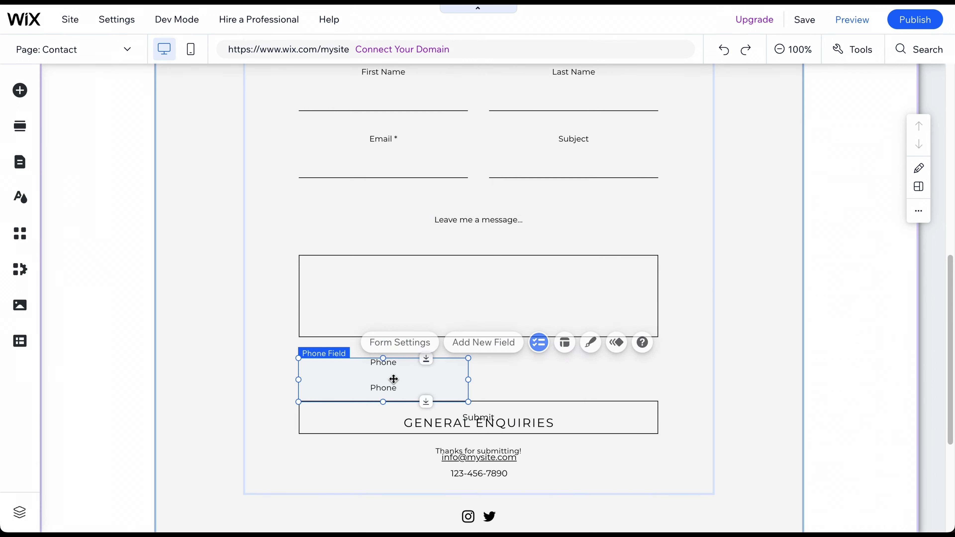
Step: Create a submissions table from the contact form's settings and acknowledge the notice
left_click(518, 380)
scroll(519, 382, "up", 4)
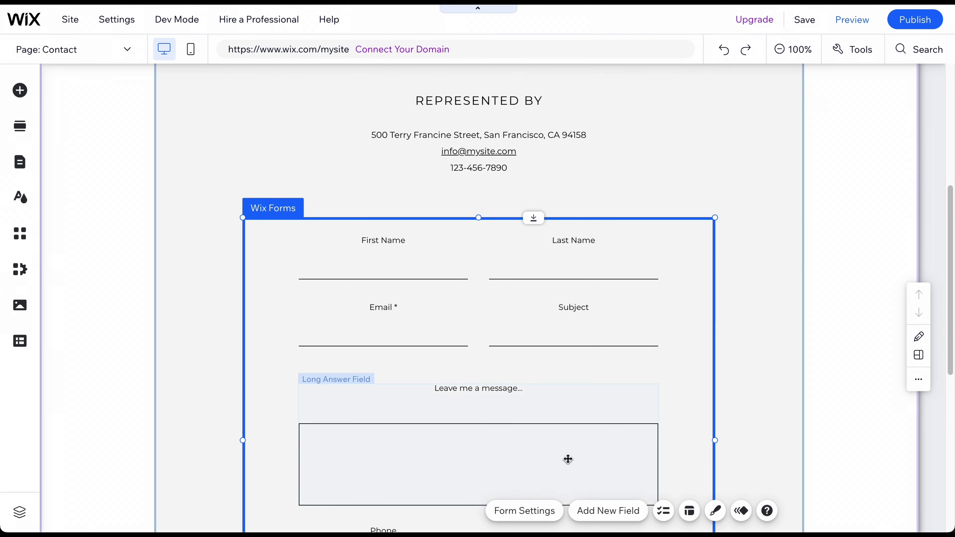
left_click(539, 514)
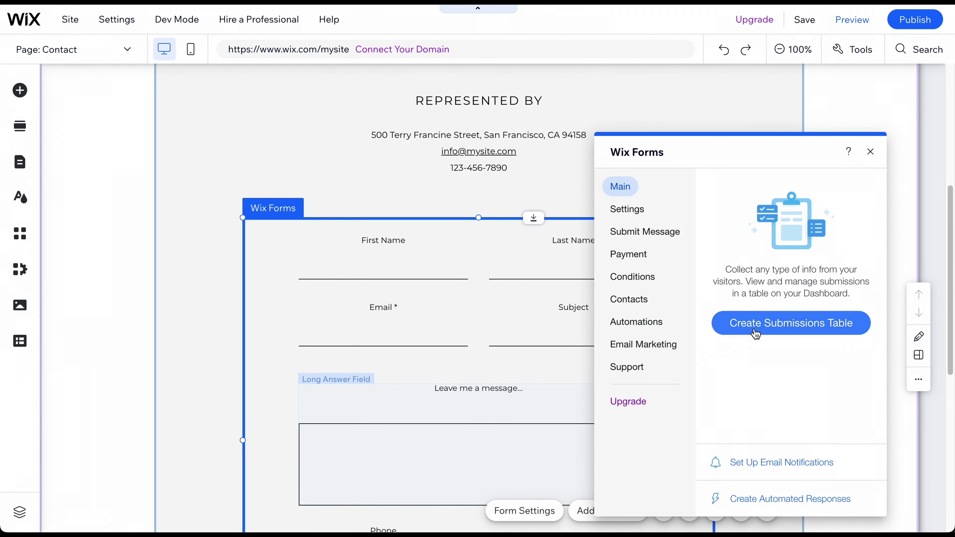
left_click(798, 329)
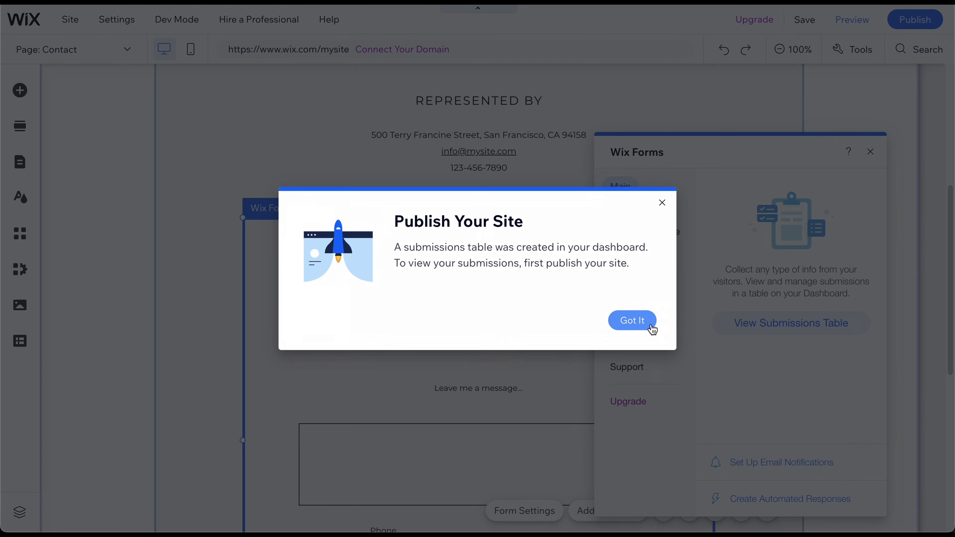
left_click(635, 321)
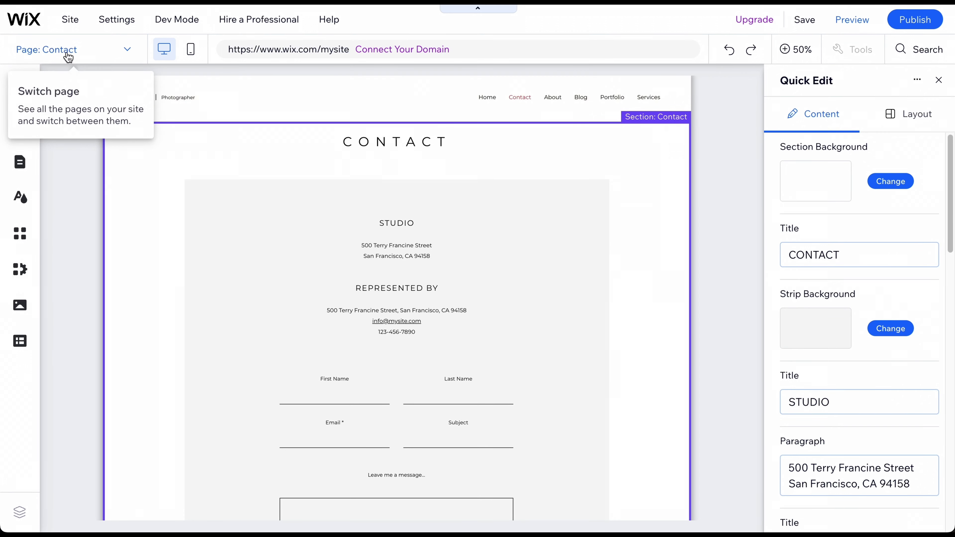
Step: Switch the editor to the Portfolio page from the Site Pages list
left_click(67, 51)
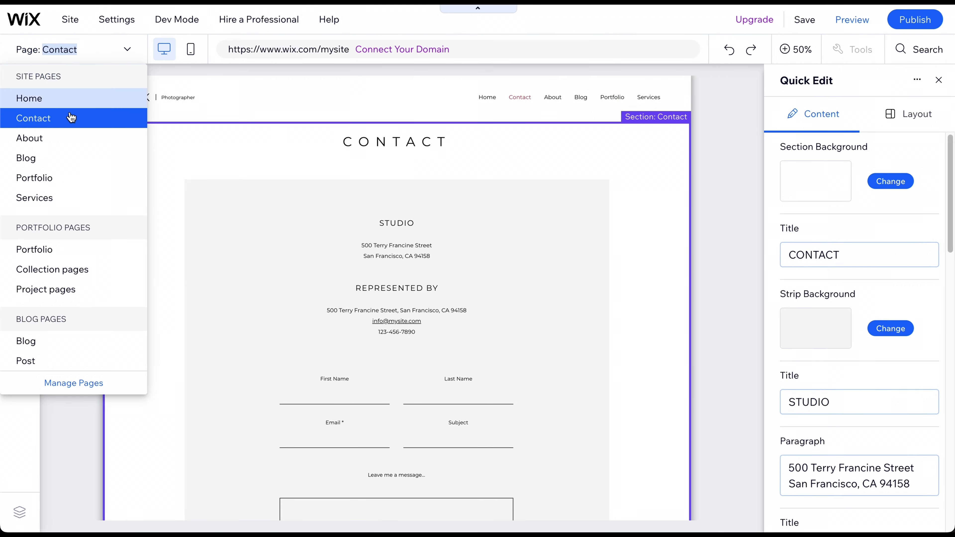
left_click(70, 198)
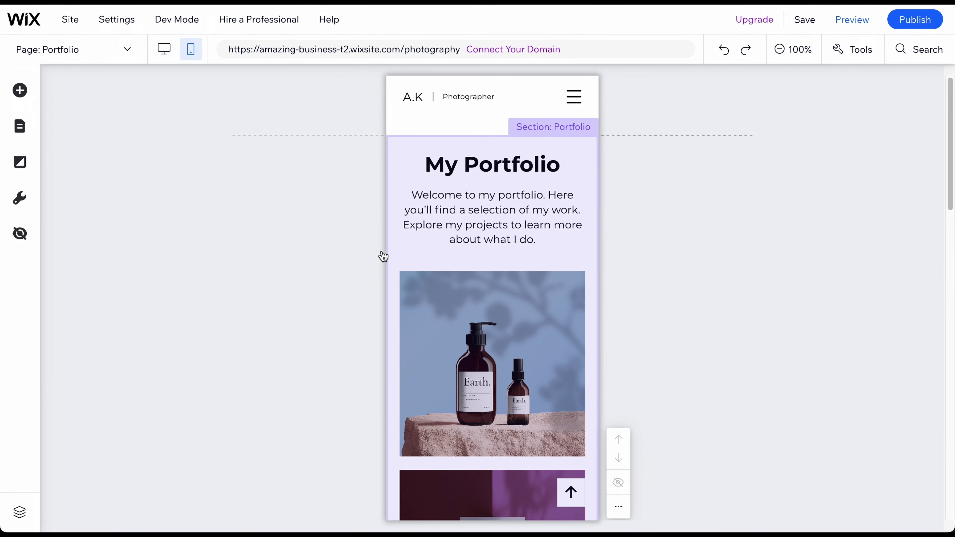
left_click(848, 27)
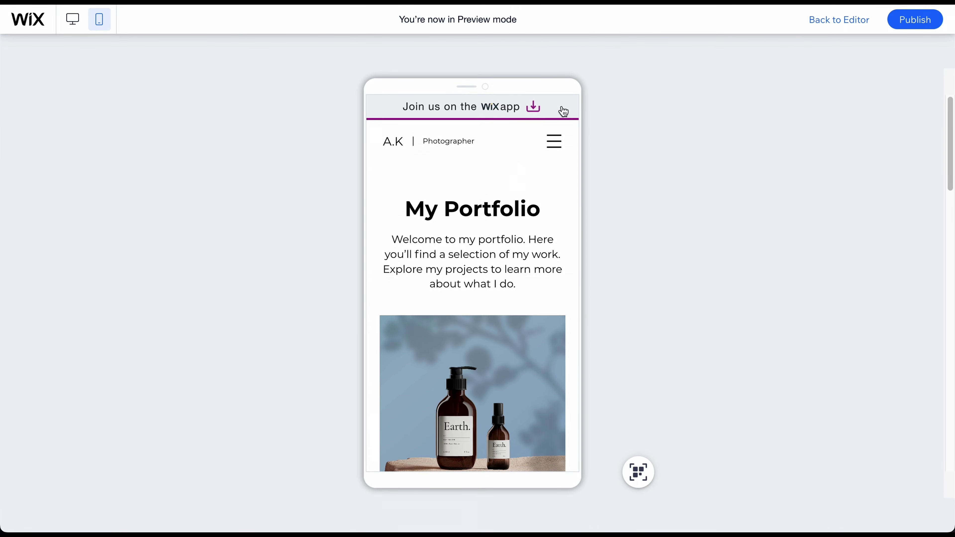
scroll(501, 248, "down", 10)
scroll(503, 249, "down", 5)
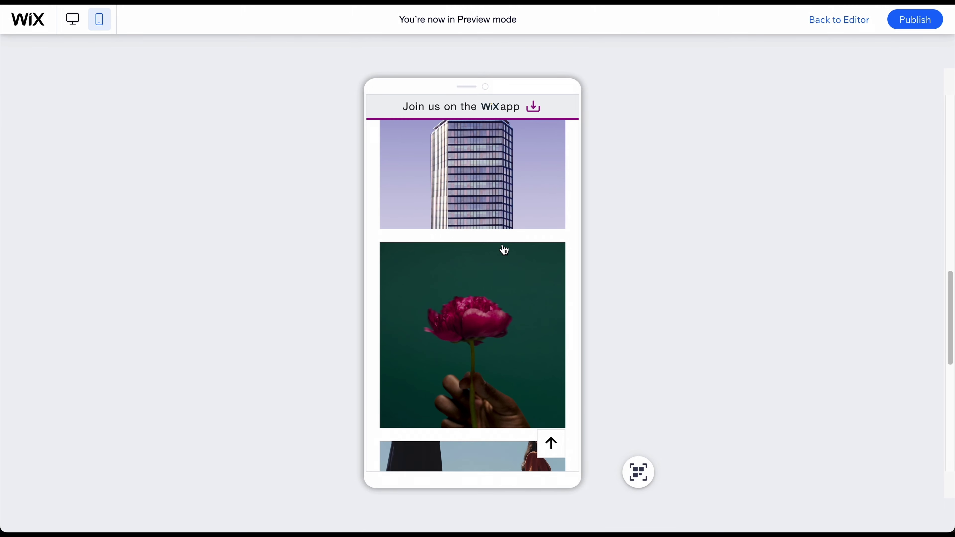
scroll(503, 249, "up", 15)
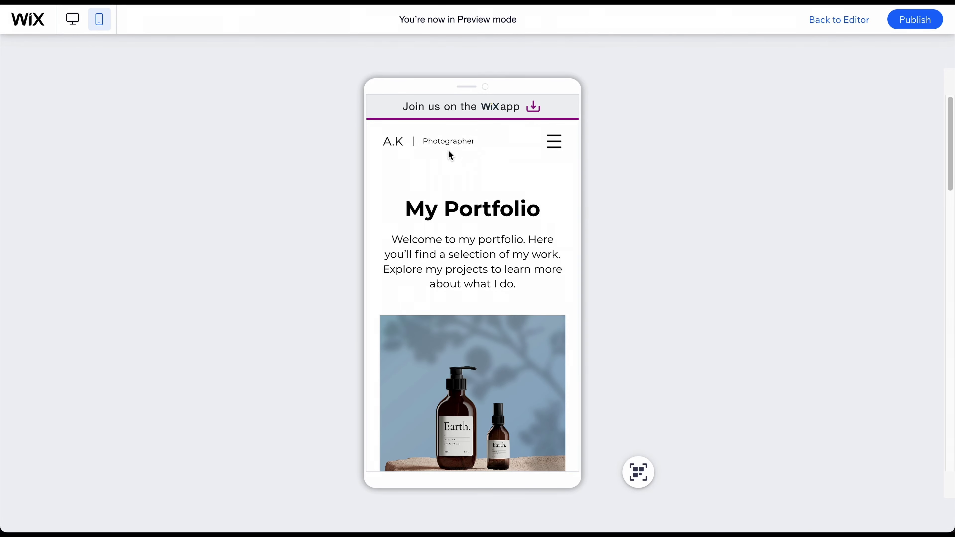
left_click(837, 31)
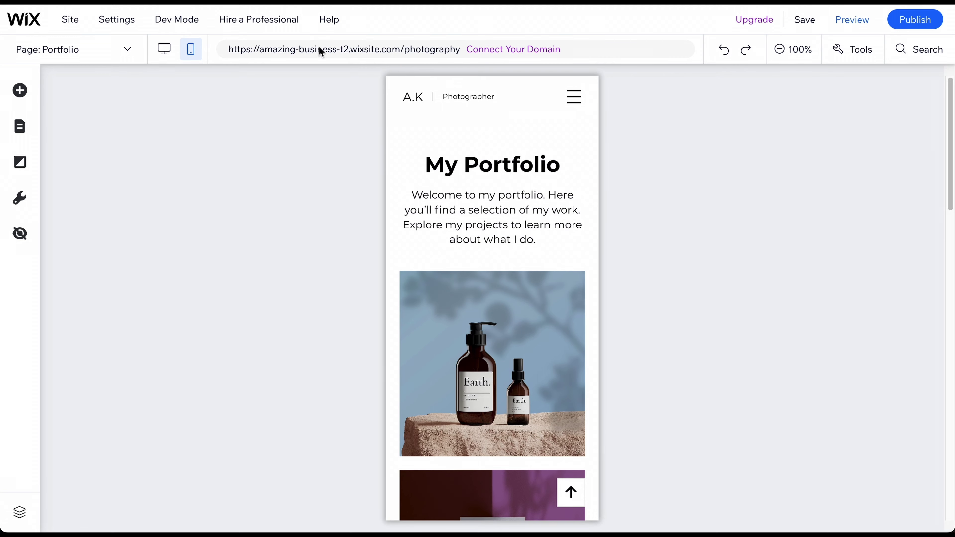
Step: Hide the Photographer text in the mobile header, leaving A.K, and preview the mobile site
left_click(160, 51)
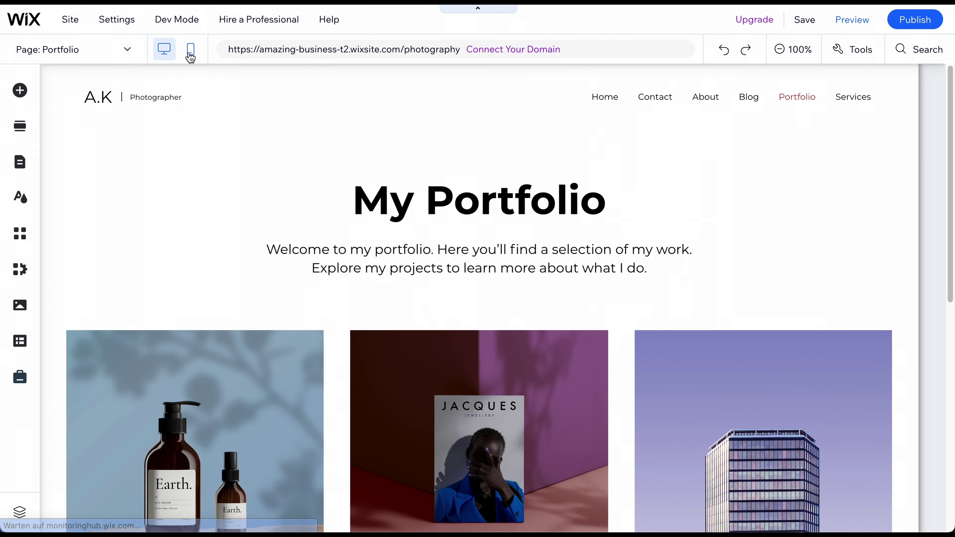
left_click(190, 55)
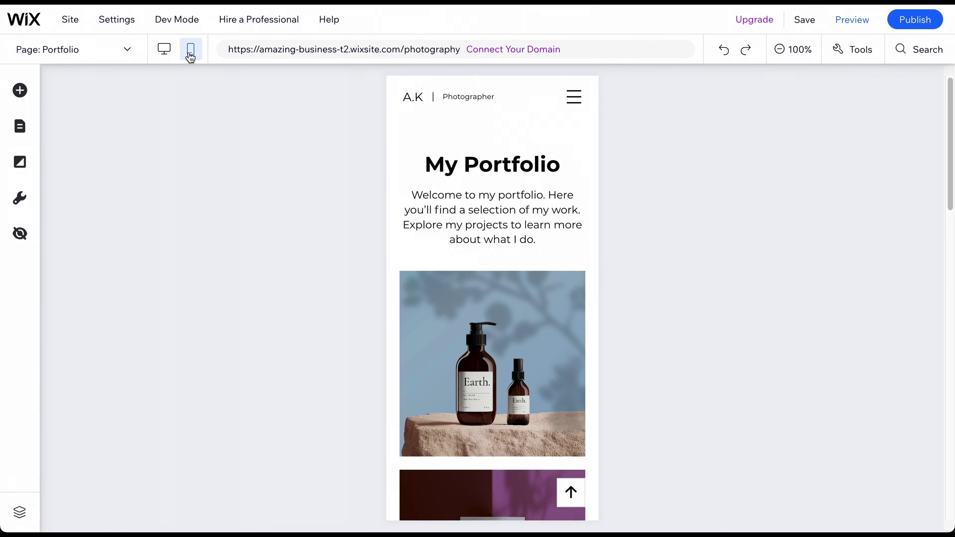
left_click(465, 98)
key("Delete")
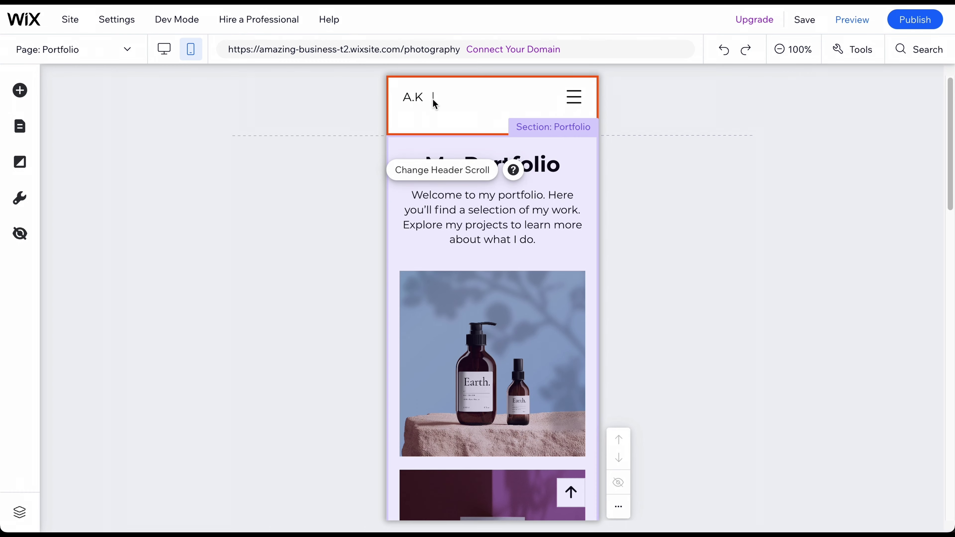
left_click(434, 103)
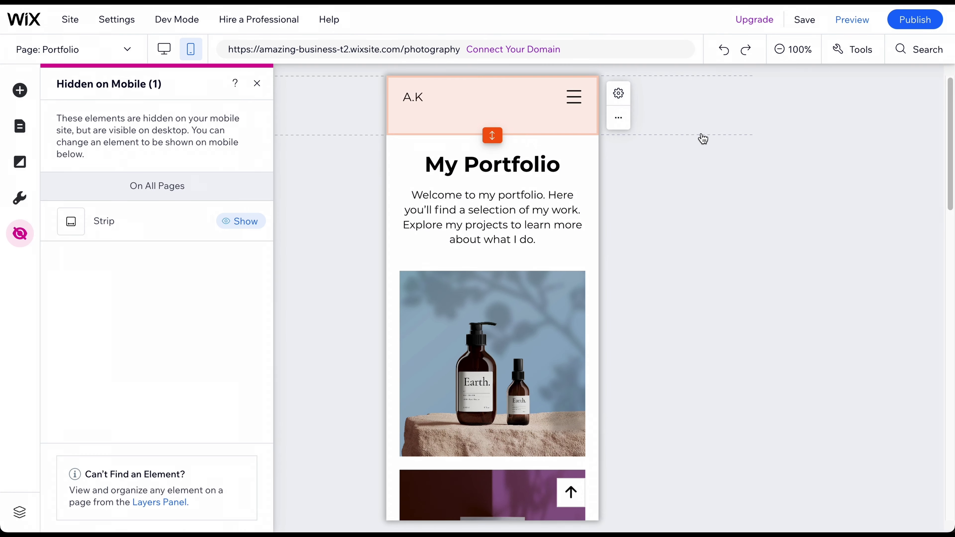
left_click(710, 175)
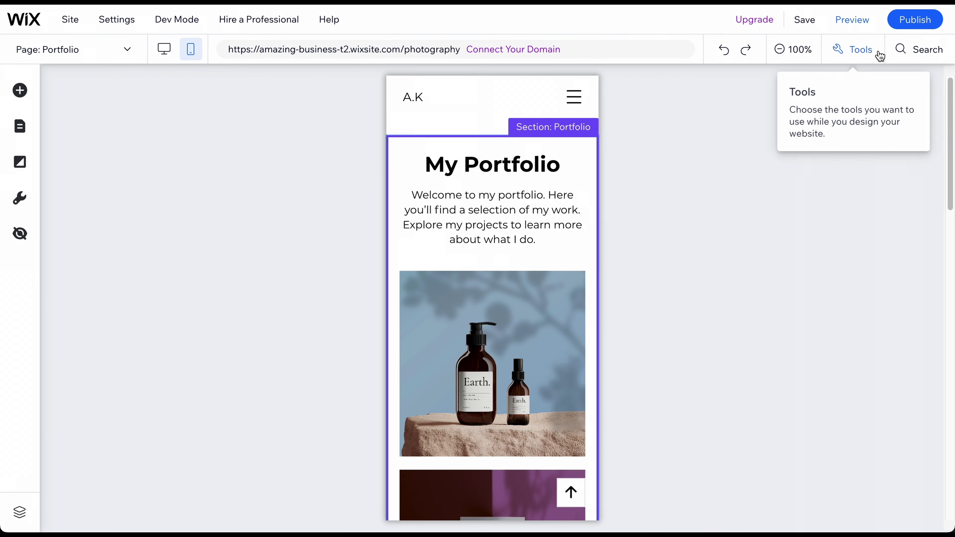
left_click(861, 27)
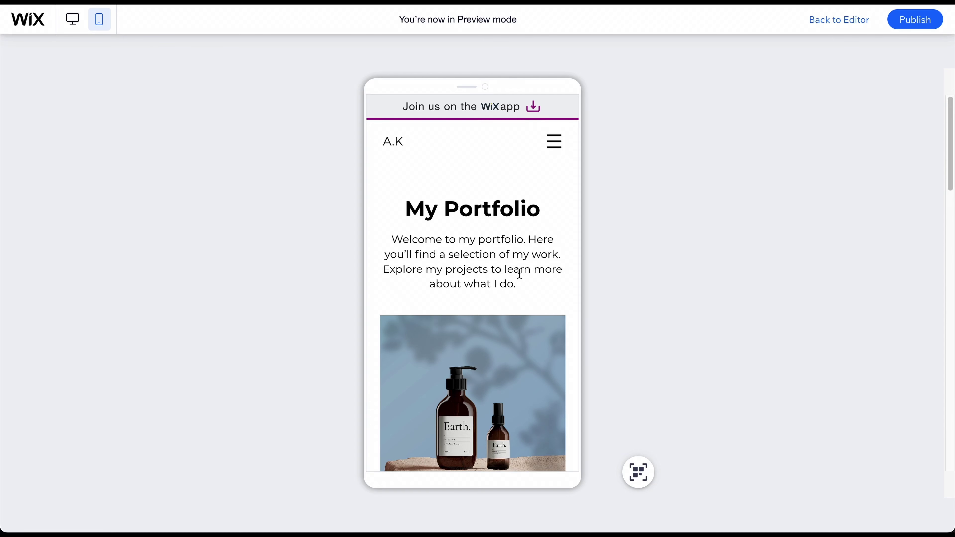
Step: Publish the site, note its live URL in the Congratulations dialog, and close it
left_click(924, 23)
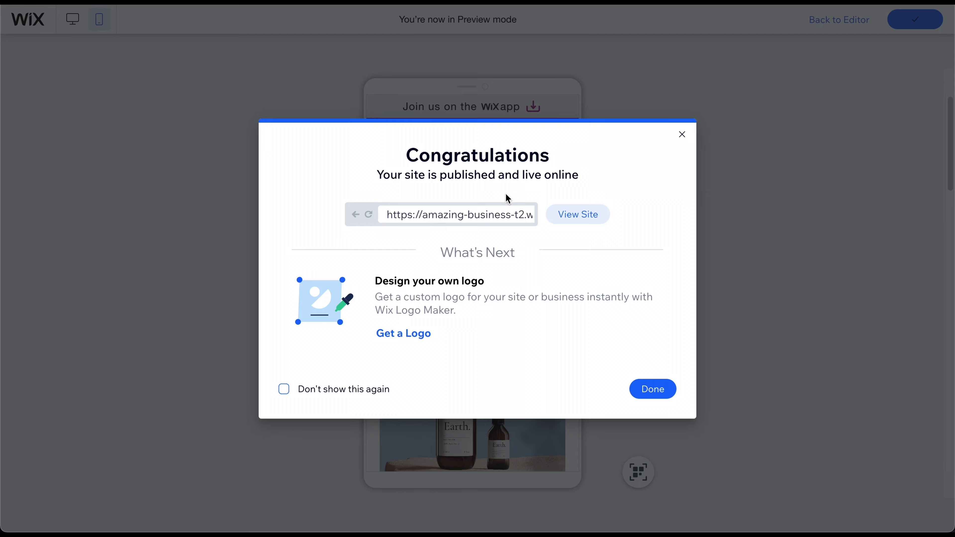
left_click_drag(489, 215, 550, 224)
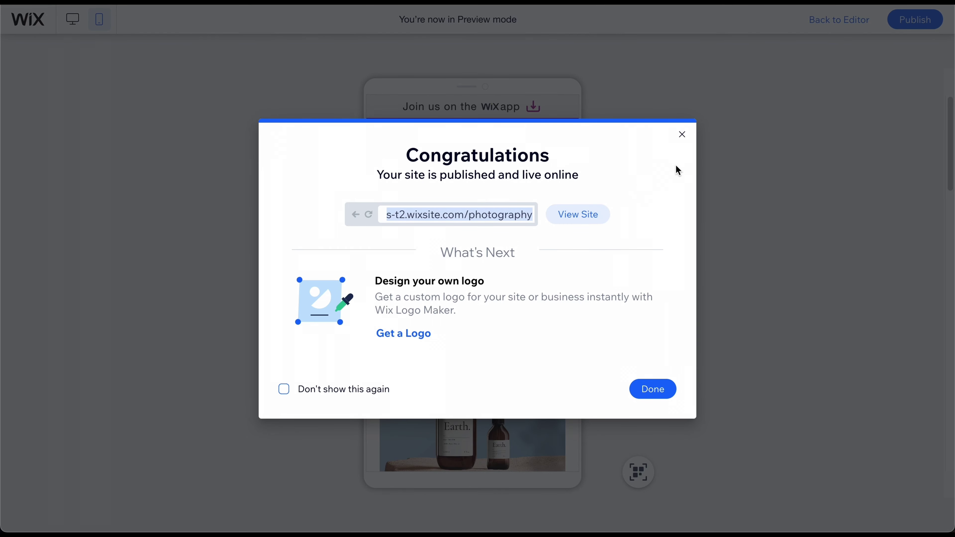
left_click(682, 135)
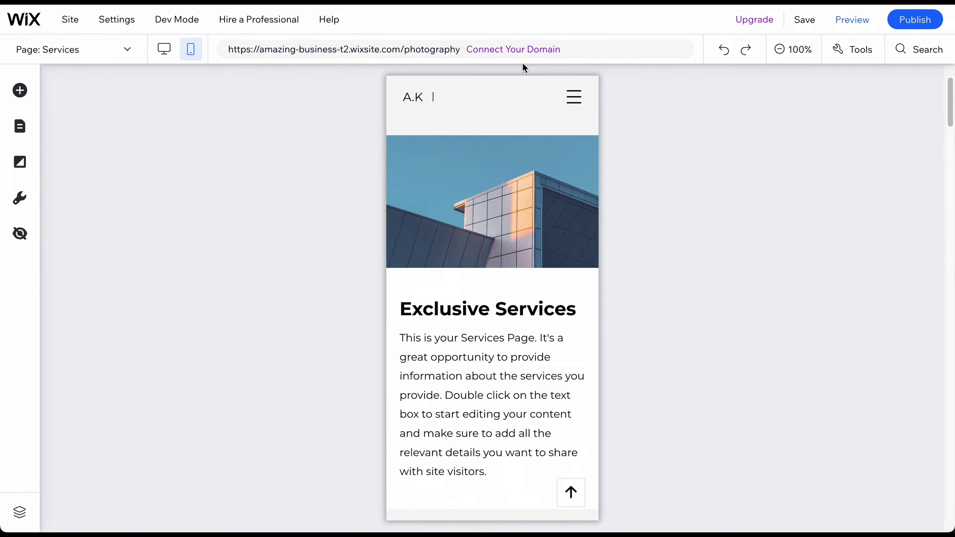
Step: Choose Connect Your Domain, then Get a new domain name to reach the Premium plans
left_click(515, 49)
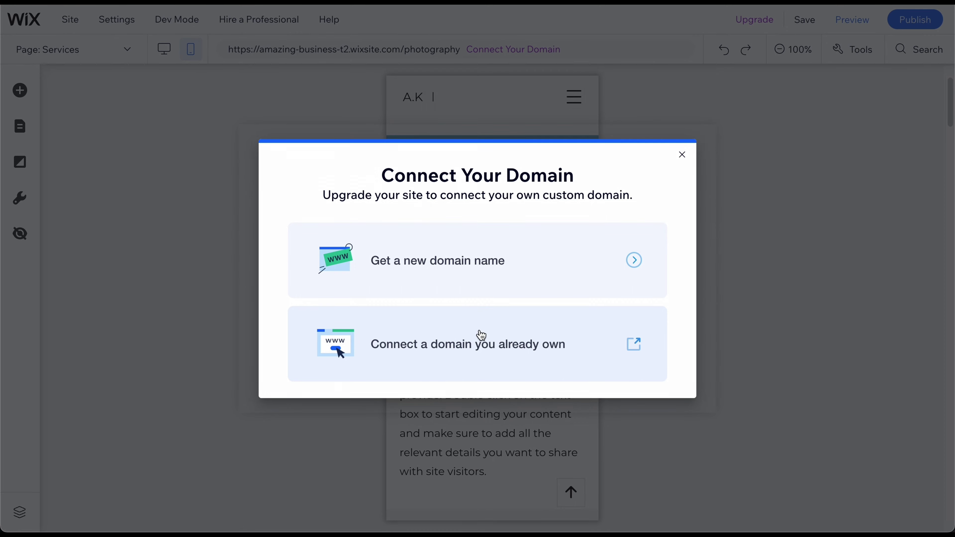
left_click(638, 265)
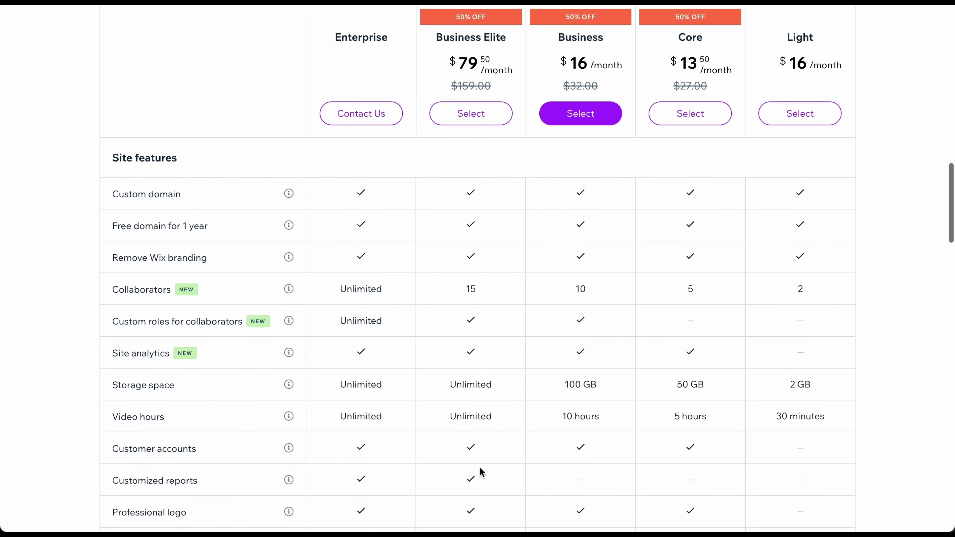
scroll(480, 471, "down", 1)
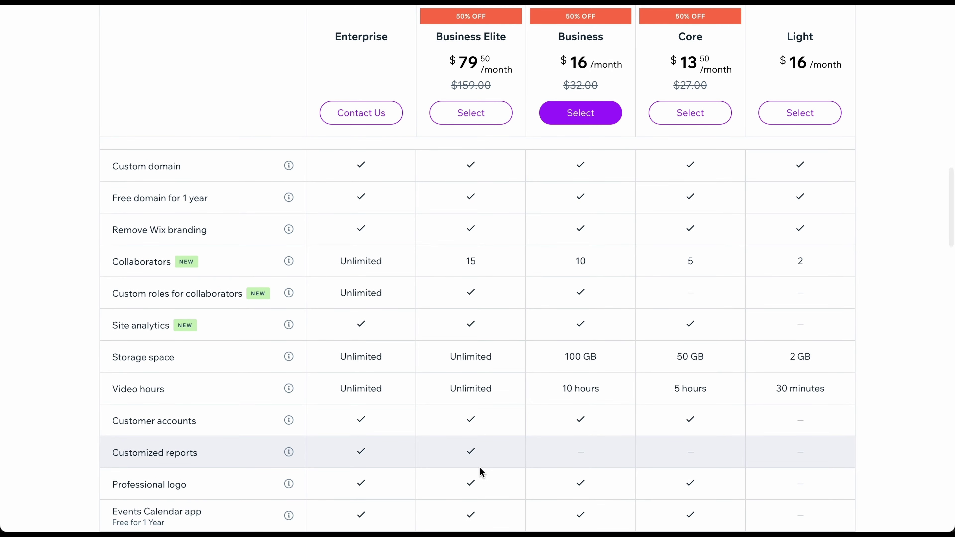
scroll(483, 473, "down", 3)
scroll(481, 470, "down", 3)
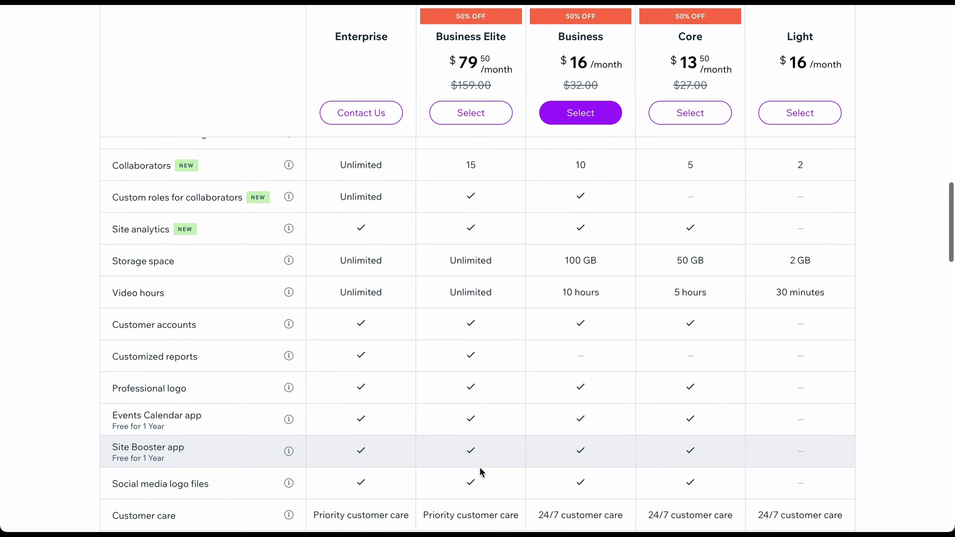